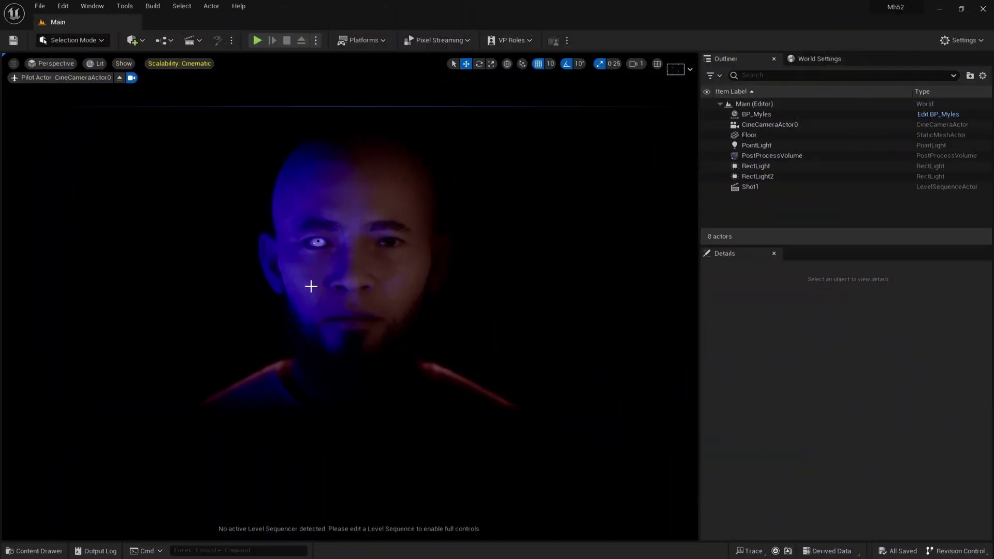
# Select the Face component of BP_Myles and locate its Myles_FaceMesh skeletal mesh asset in the content browser.
pyautogui.click(311, 288)
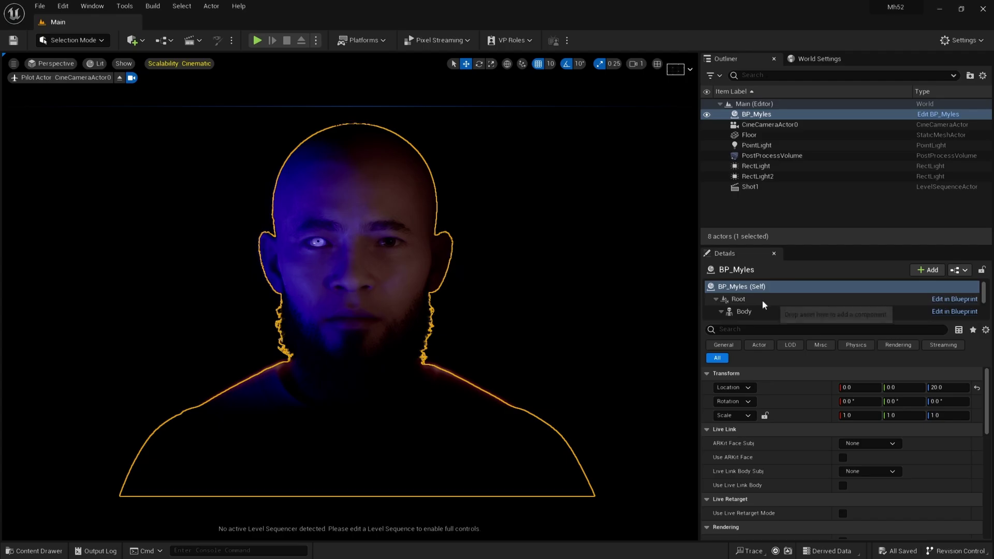
pyautogui.scroll(-3, 760, 299)
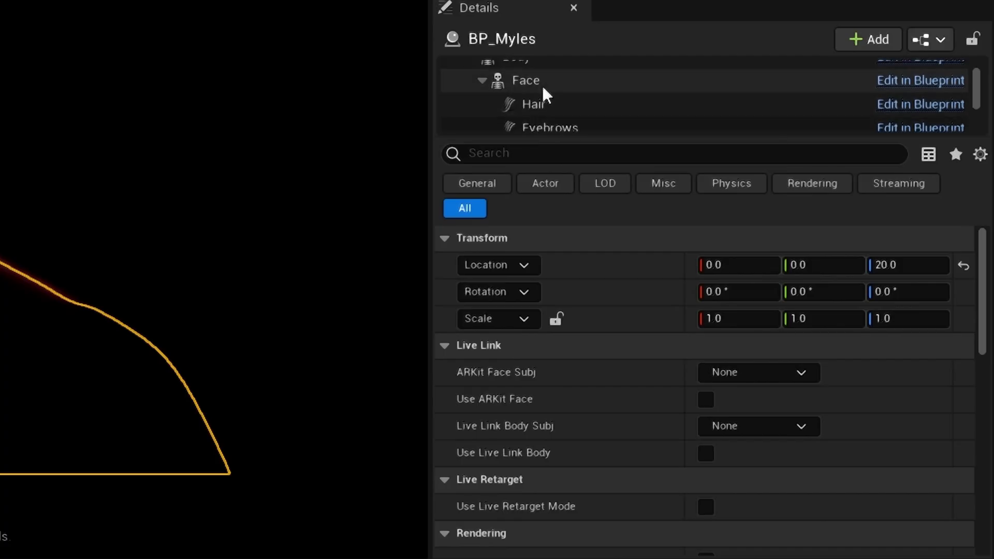
pyautogui.click(543, 88)
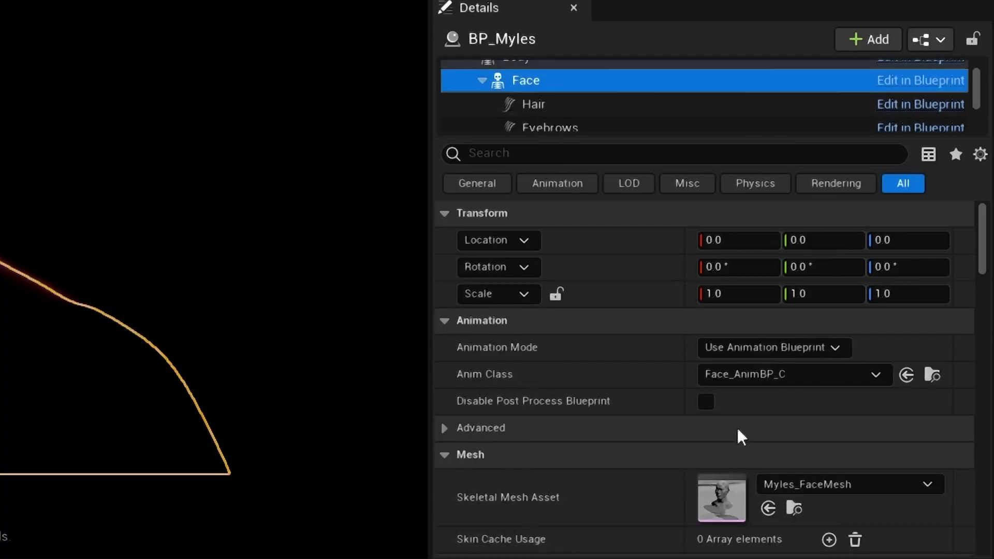
pyautogui.scroll(-1, 797, 510)
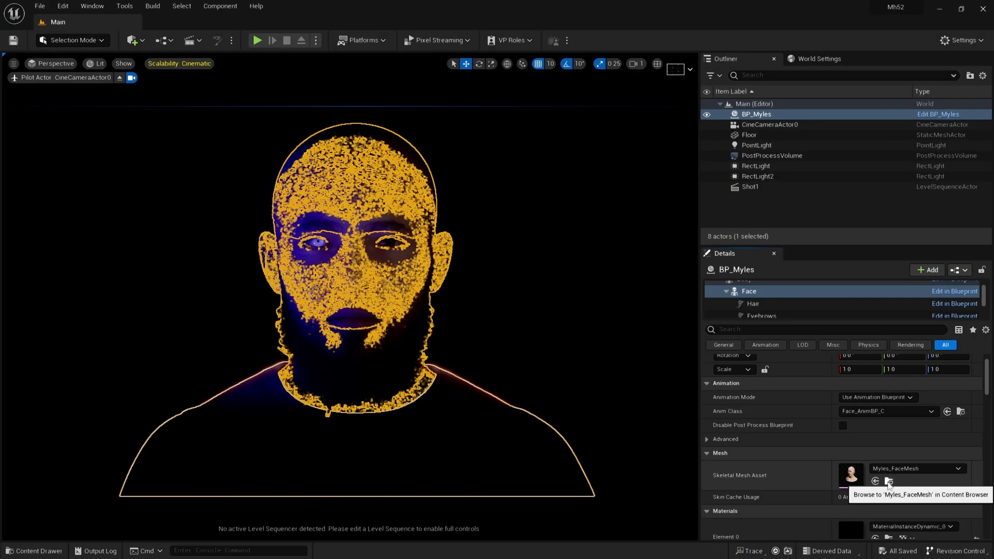
pyautogui.click(794, 446)
# Export the Myles_FaceMesh asset as an FBX in the project's Source folder with Export Morph Targets turned off.
pyautogui.rightClick(696, 437)
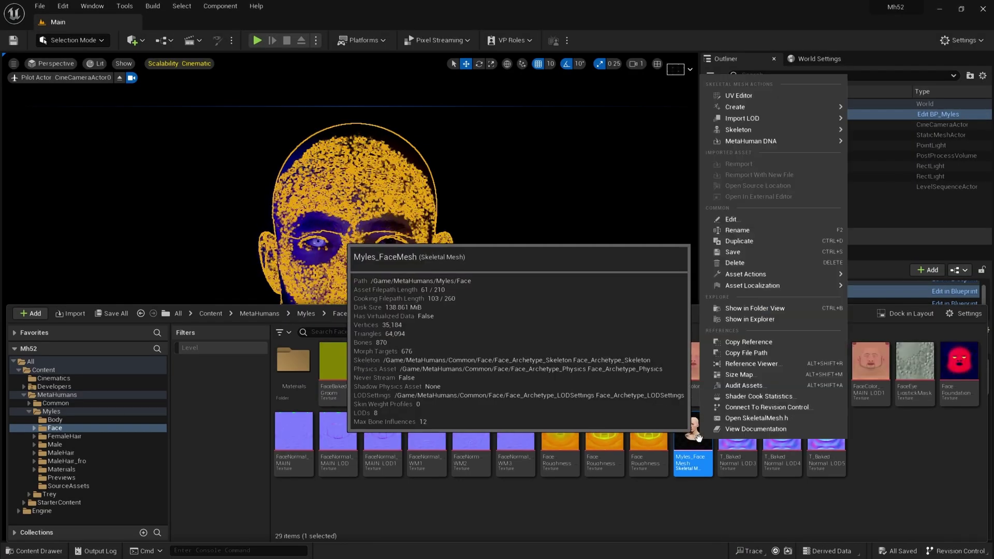
pyautogui.moveTo(750, 276)
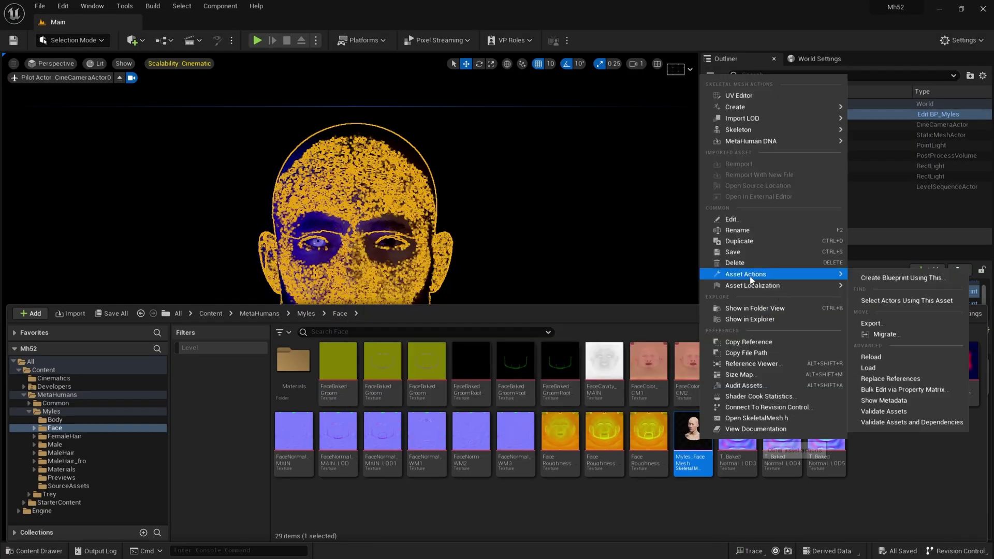
pyautogui.click(881, 323)
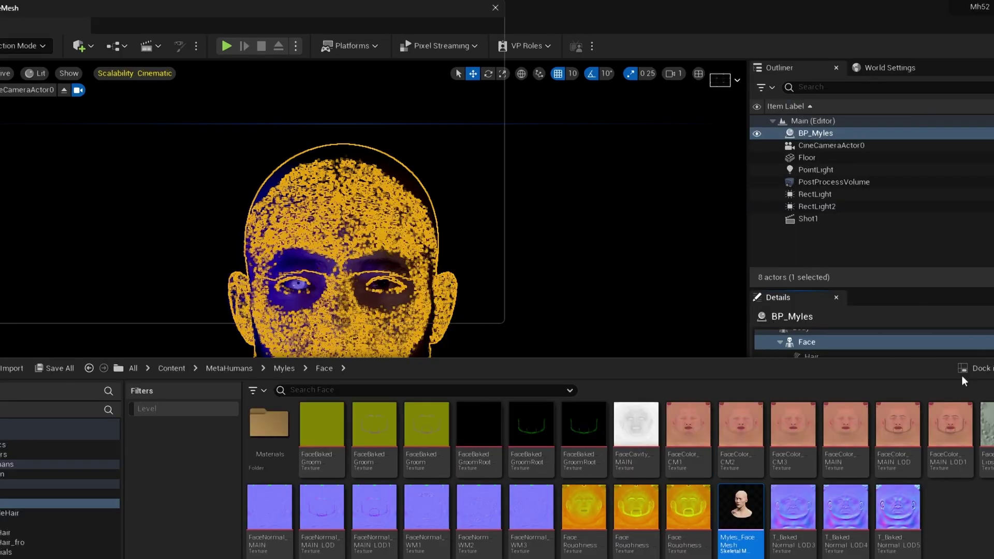
pyautogui.click(404, 306)
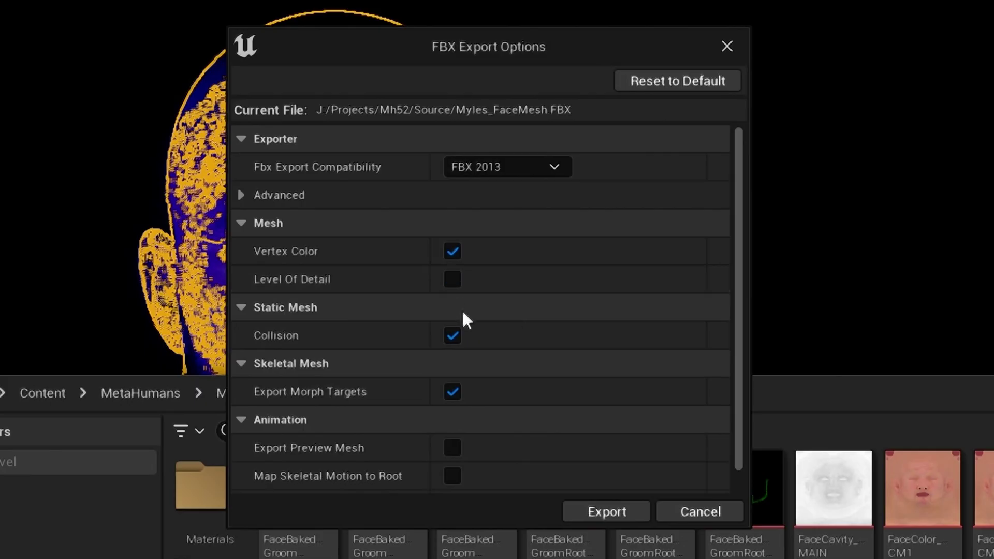
pyautogui.click(452, 392)
pyautogui.scroll(-1, 604, 440)
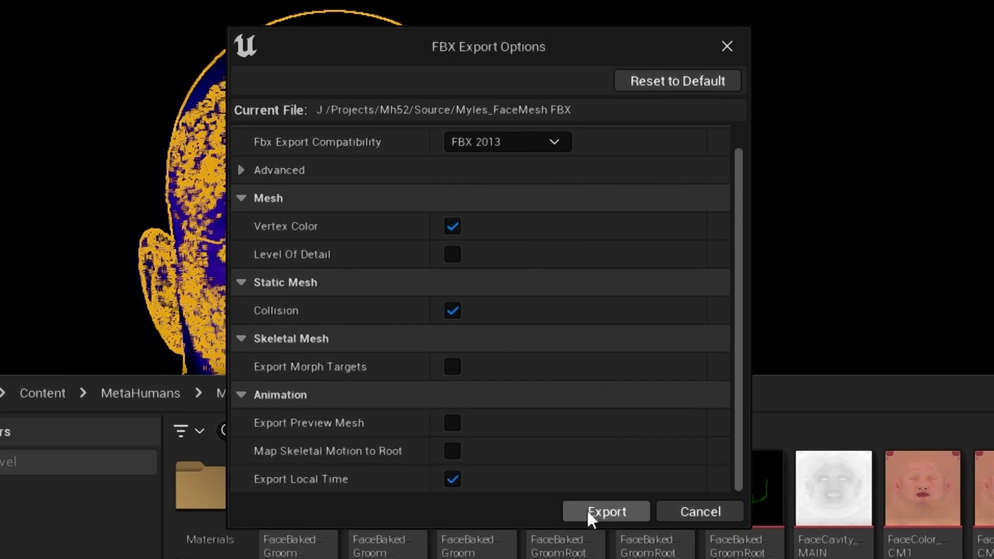
pyautogui.click(590, 513)
# Export the FaceColor_MAIN, FaceNormal_MAIN and main face roughness textures together to image files.
pyautogui.click(917, 497)
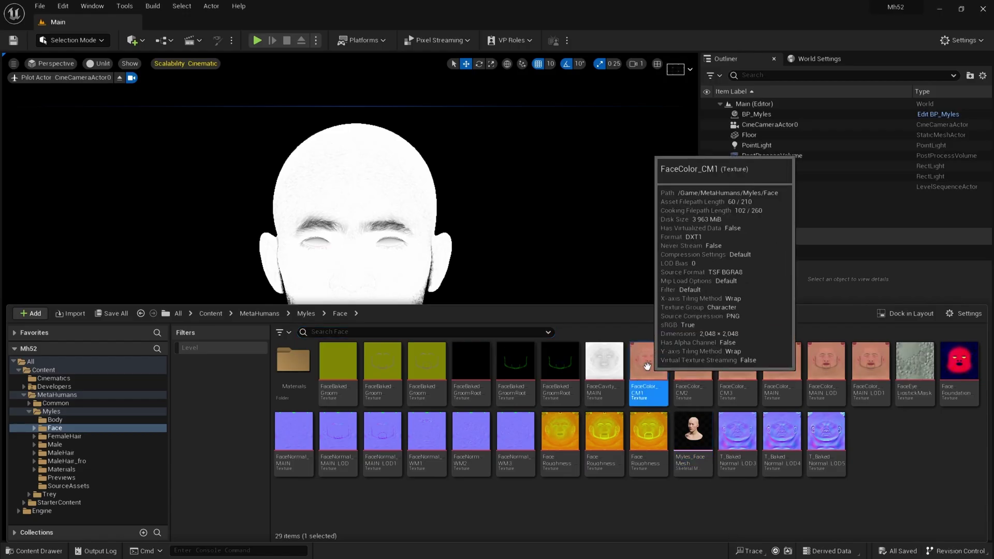
pyautogui.click(777, 358)
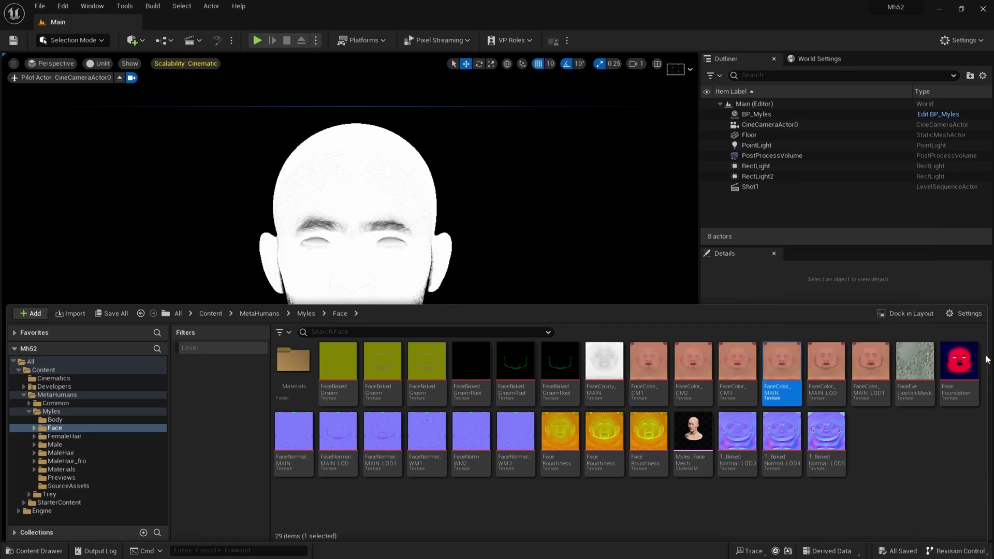
pyautogui.keyDown('ctrl'); pyautogui.click(295, 448); pyautogui.keyUp('ctrl')
pyautogui.keyDown('ctrl'); pyautogui.click(560, 437); pyautogui.keyUp('ctrl')
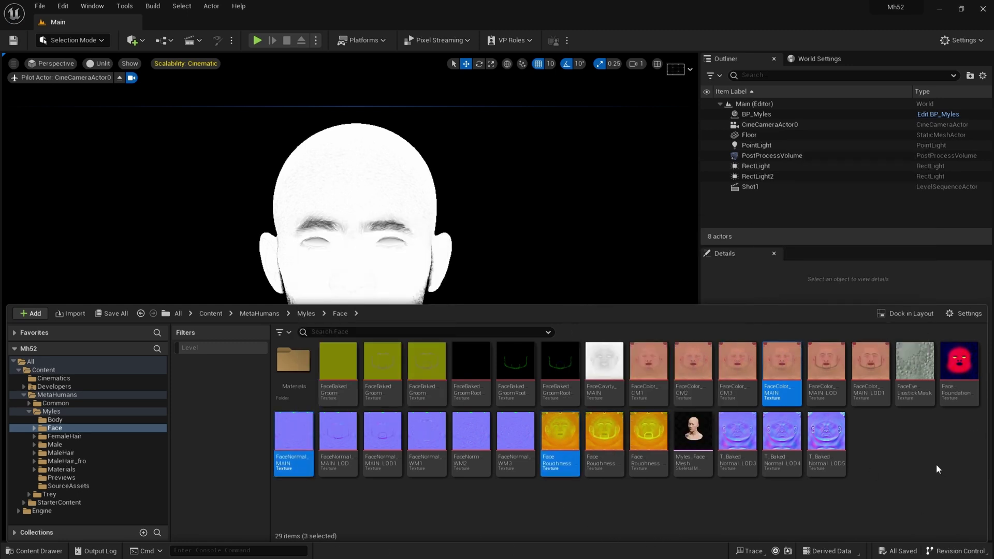
pyautogui.rightClick(566, 450)
pyautogui.moveTo(648, 296)
pyautogui.click(735, 344)
pyautogui.click(408, 262)
pyautogui.click(409, 263)
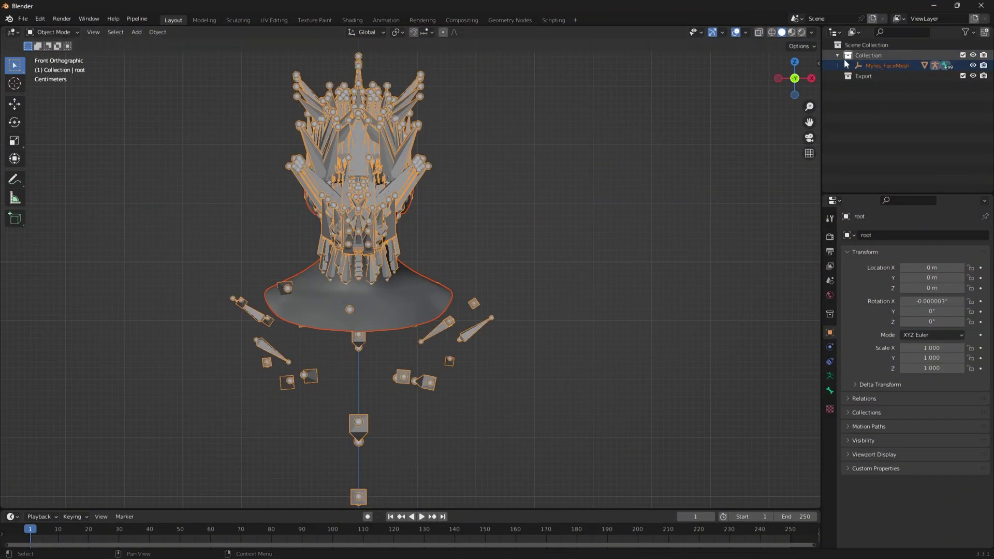
# Switch to Blender, clear the imported face mesh's parenting, and delete the root armature and the Myles_FaceMesh empty.
pyautogui.click(391, 167)
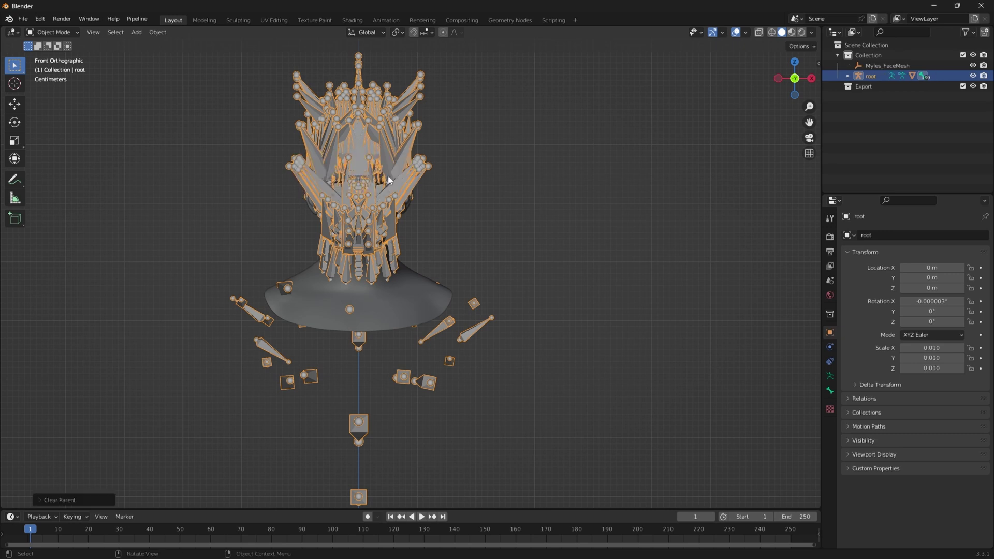
pyautogui.hotkey('alt', 'p')
pyautogui.click(445, 155)
pyautogui.click(864, 88)
pyautogui.press('Delete')
pyautogui.click(886, 66)
pyautogui.press('Delete')
# Hide the linked head skin geometry of Myles_FaceMesh.001 in Edit Mode, leaving only the eyes and mouth parts.
pyautogui.scroll(3, 545, 176)
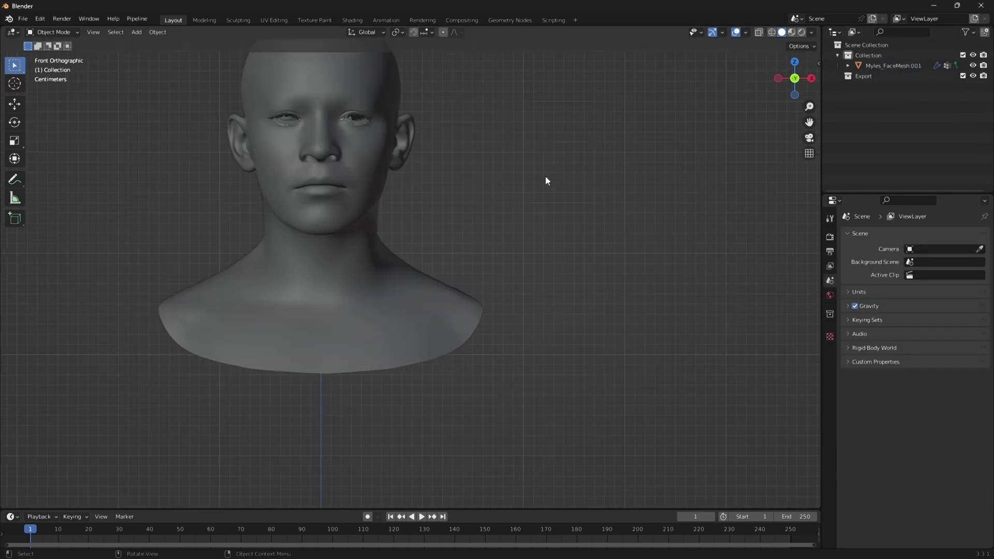
pyautogui.press('a')
pyautogui.keyDown('shift'); pyautogui.moveTo(332, 70); pyautogui.dragTo(406, 186, button='middle'); pyautogui.keyUp('shift')
pyautogui.click(406, 186)
pyautogui.click(431, 186)
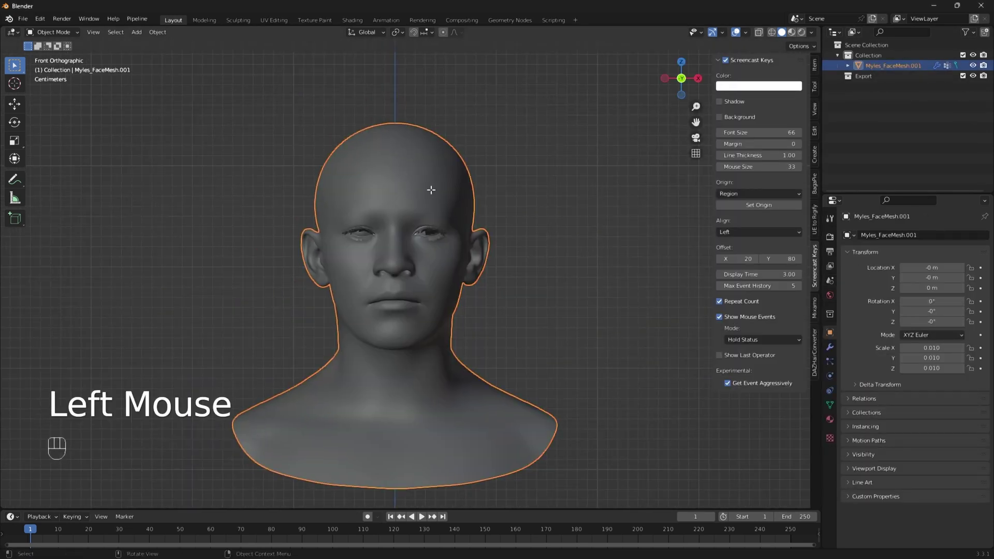
pyautogui.press('Tab')
pyautogui.click(430, 190)
pyautogui.press('l')
pyautogui.press('h')
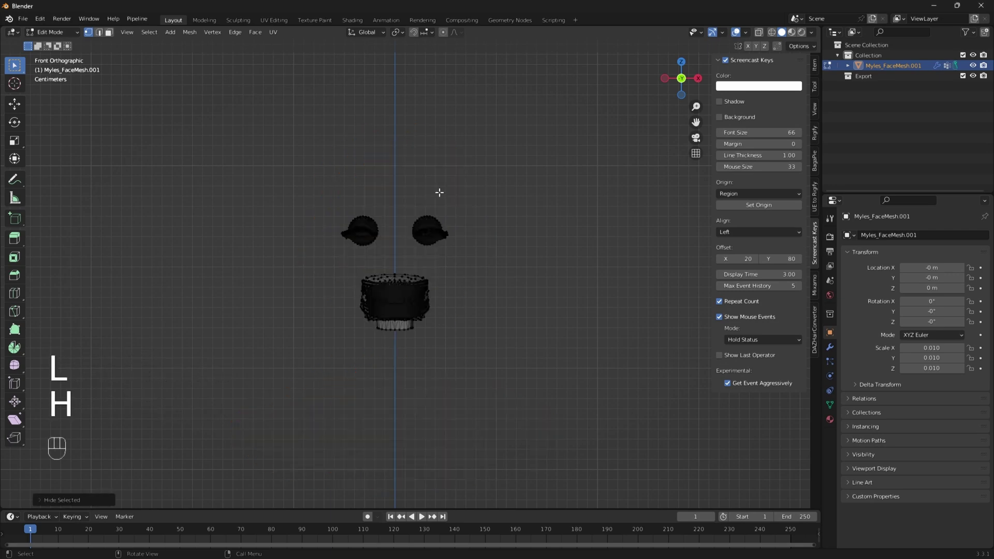
# Select all of the eye and teeth geometry with X-ray enabled and delete it.
pyautogui.scroll(2, 455, 201)
pyautogui.doubleClick(759, 33)
pyautogui.moveTo(552, 111); pyautogui.dragTo(139, 455)
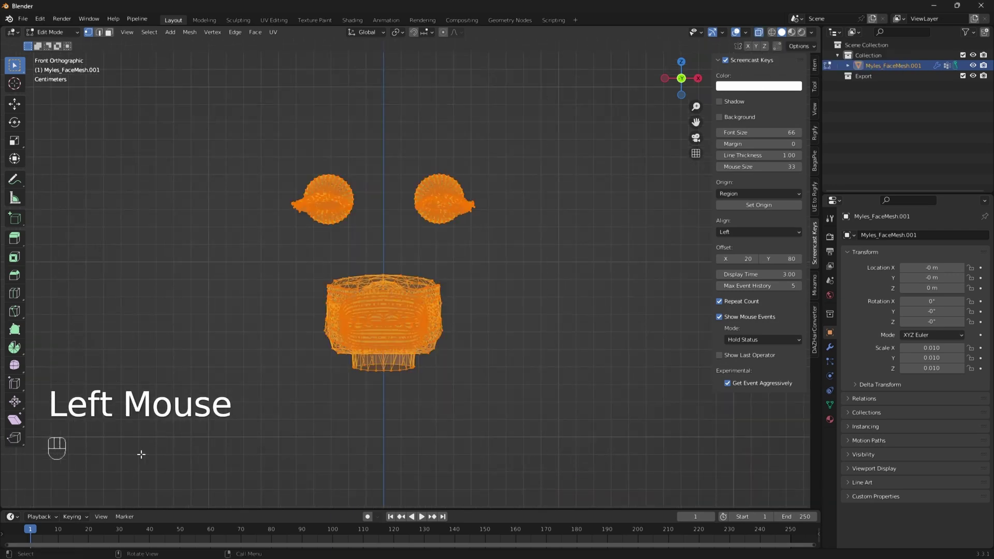
pyautogui.press('x')
pyautogui.click(124, 425)
# Reveal the hidden head geometry and return to Object Mode with X-ray turned off.
pyautogui.hotkey('alt', 'h')
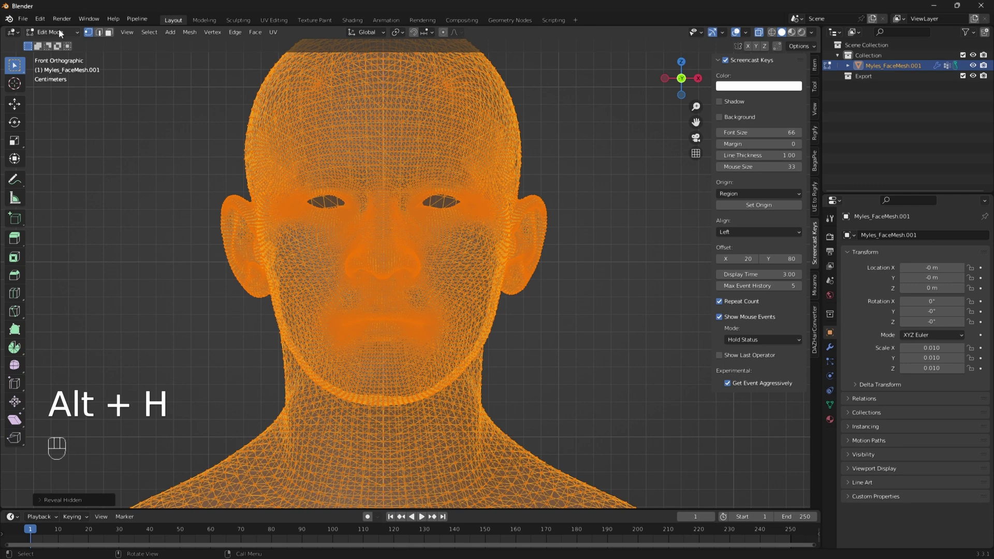
pyautogui.click(51, 32)
pyautogui.click(52, 44)
pyautogui.scroll(-2, 477, 242)
pyautogui.click(758, 33)
pyautogui.click(129, 32)
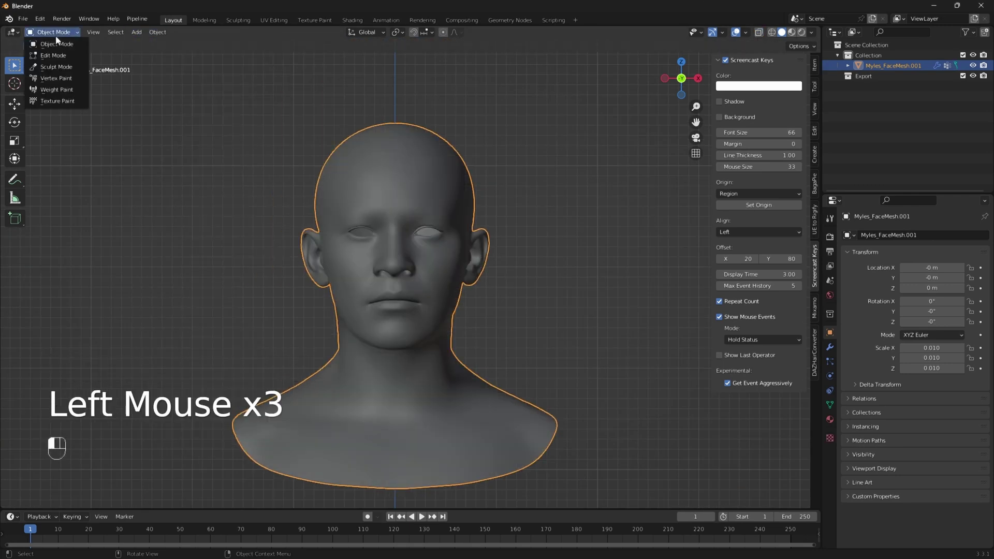
pyautogui.click(23, 18)
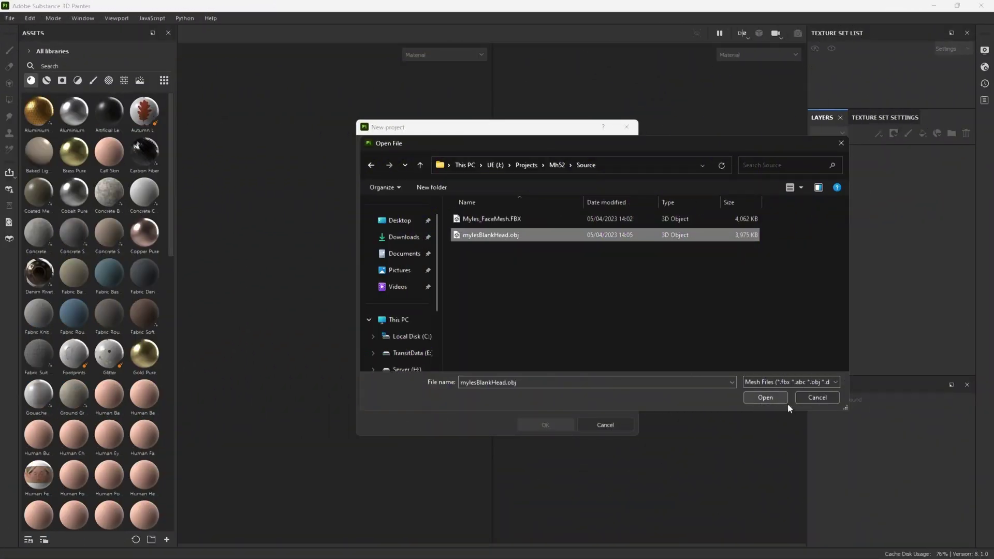
# Switch to Substance 3D Painter and create an Unreal Engine 4 template project from mylesBlankHead.obj with the UV Tile workflow.
pyautogui.click(781, 397)
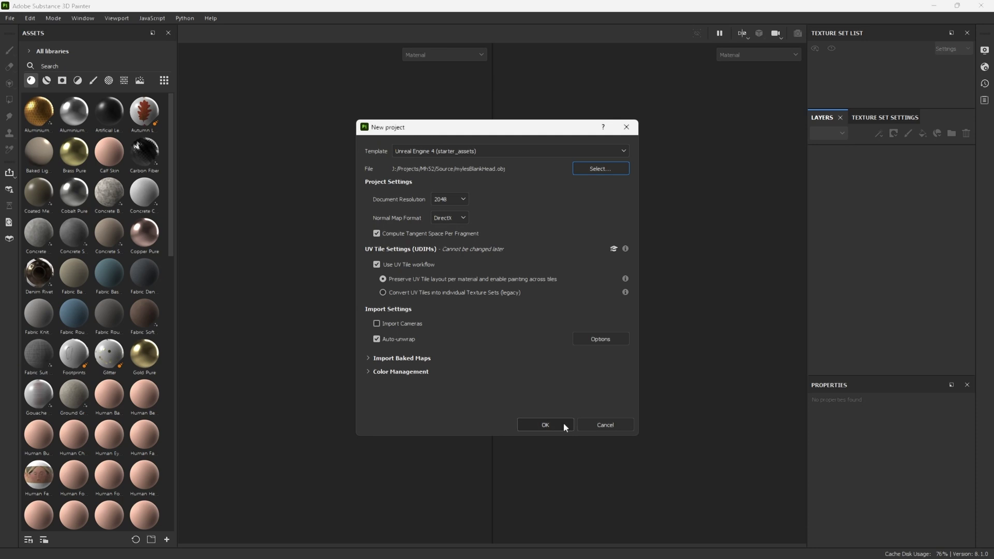
pyautogui.click(449, 199)
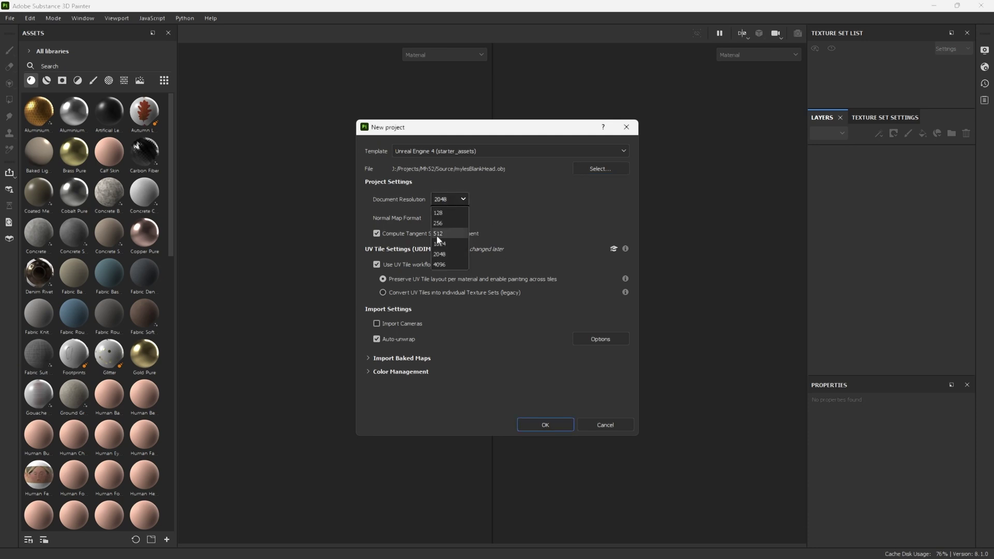
pyautogui.click(544, 424)
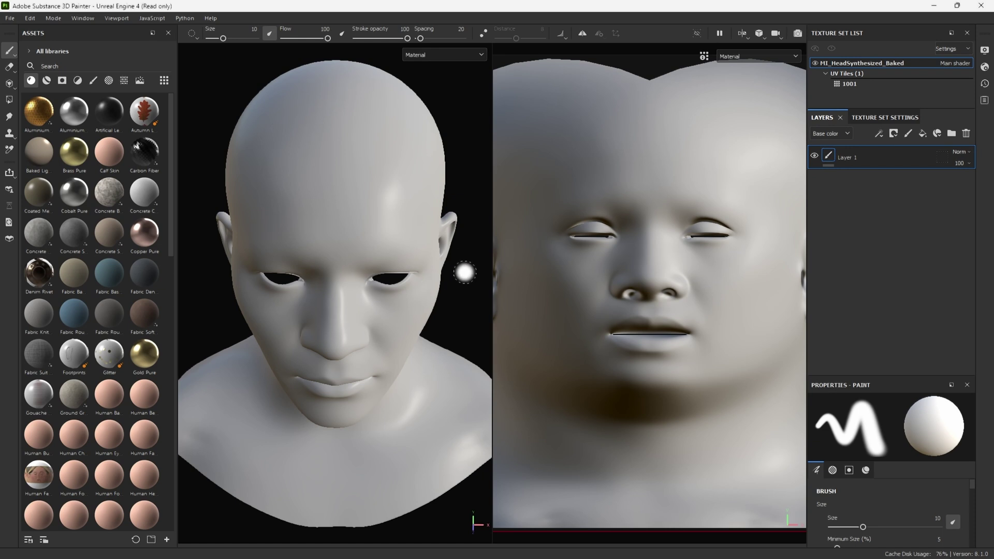
# Set the import usage of FaceColor_MAIN.PNG, FaceNormal_MAIN.PNG and FaceRoughness_MAIN.PNG to texture.
pyautogui.keyDown('alt'); pyautogui.moveTo(466, 271); pyautogui.dragTo(465, 230); pyautogui.keyUp('alt')
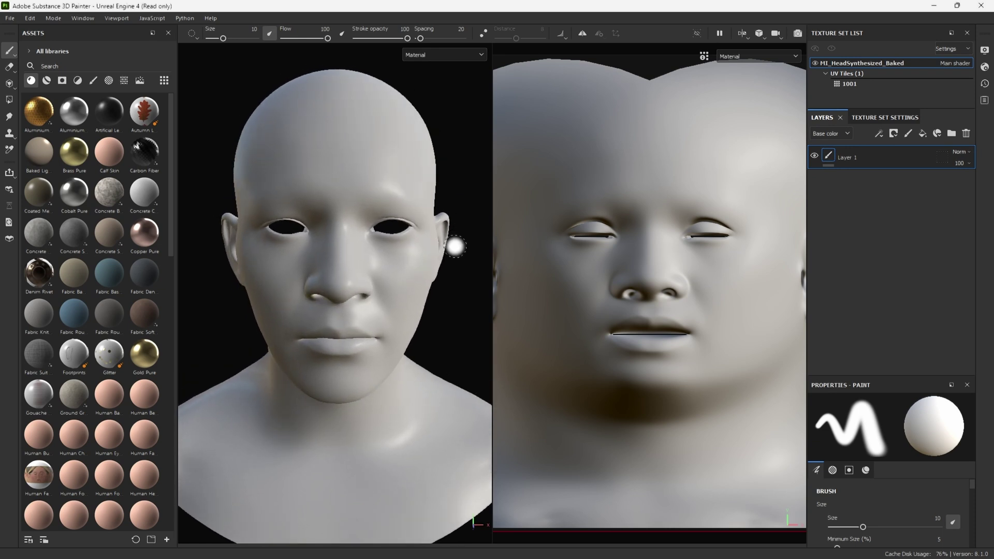
pyautogui.scroll(-3, 455, 246)
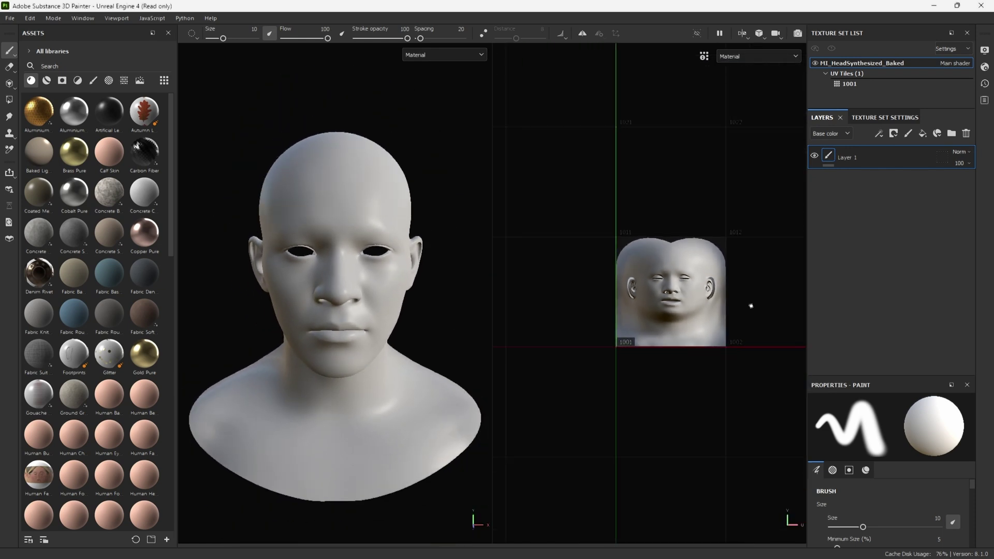
pyautogui.scroll(3, 750, 306)
pyautogui.scroll(-2, 747, 308)
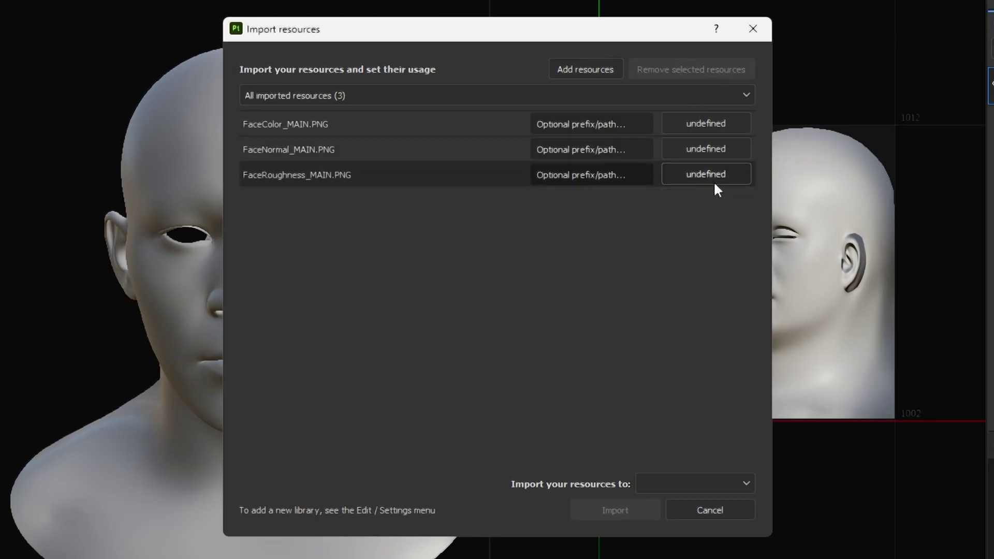
pyautogui.click(717, 124)
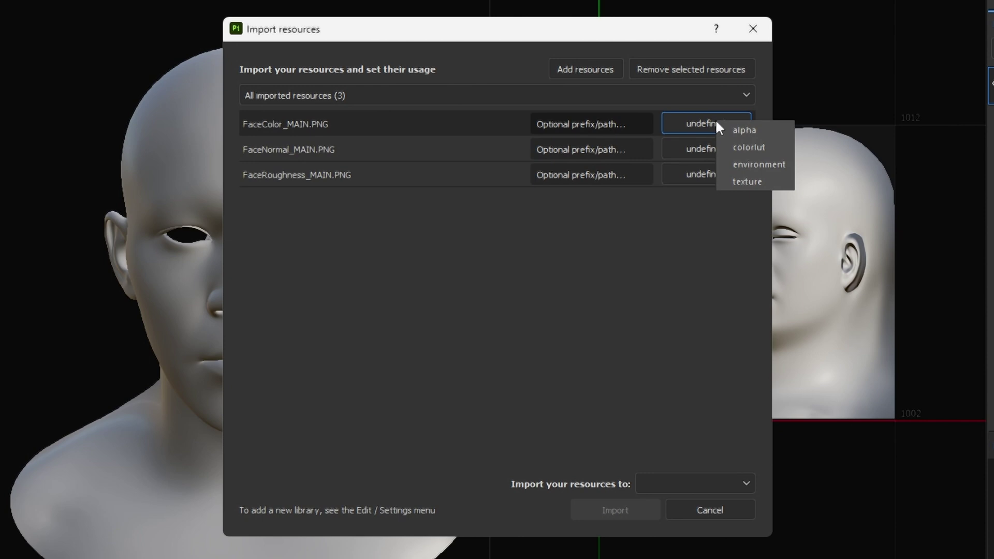
pyautogui.click(748, 181)
pyautogui.click(714, 150)
pyautogui.click(734, 206)
pyautogui.click(703, 169)
pyautogui.click(719, 226)
# Import the three face textures into the project 'Unreal Engine 4'.
pyautogui.click(681, 484)
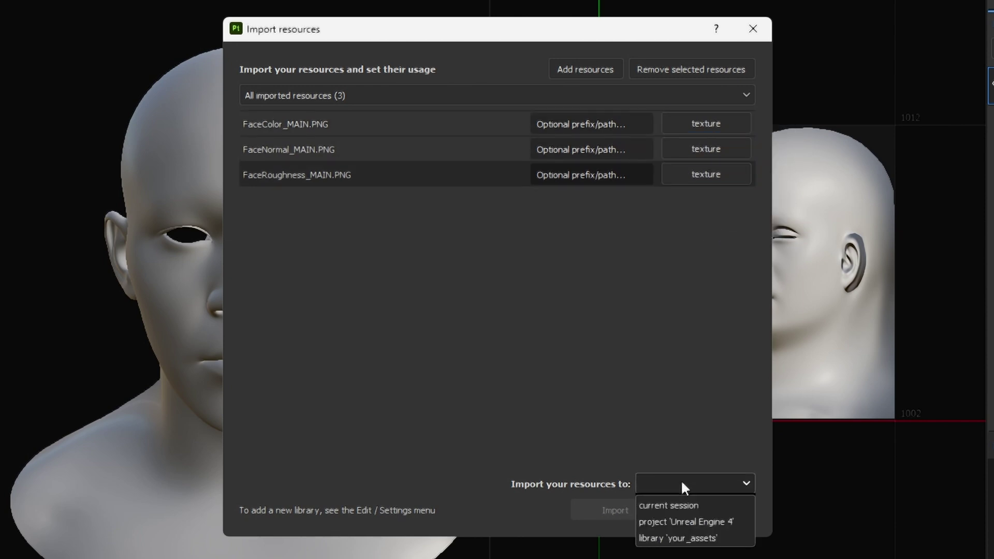
pyautogui.click(717, 521)
pyautogui.click(626, 510)
# Apply FaceColor_MAIN to the head as a base color fill layer using the Fill (Match per UV Tile) projection.
pyautogui.moveTo(41, 115)
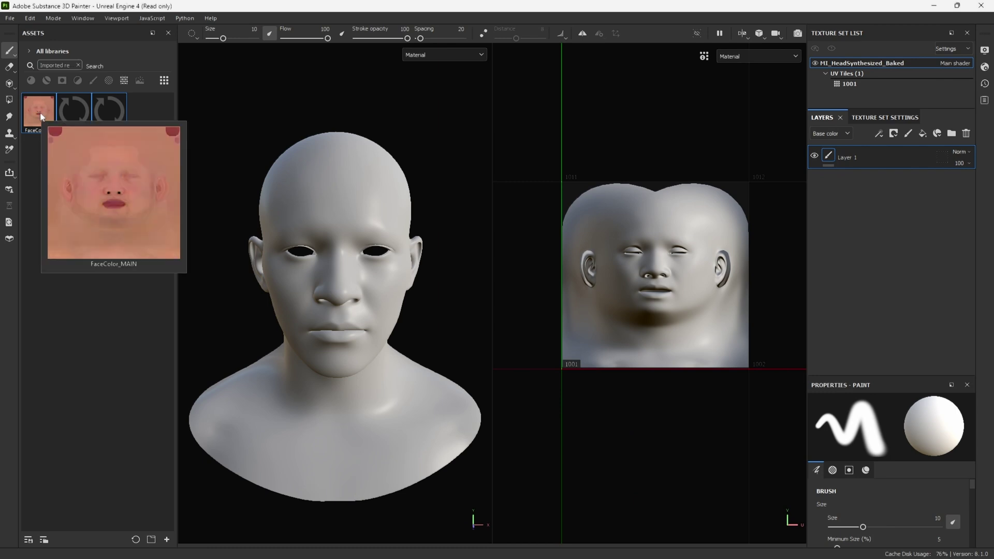
pyautogui.moveTo(41, 115); pyautogui.dragTo(659, 250)
pyautogui.click(683, 267)
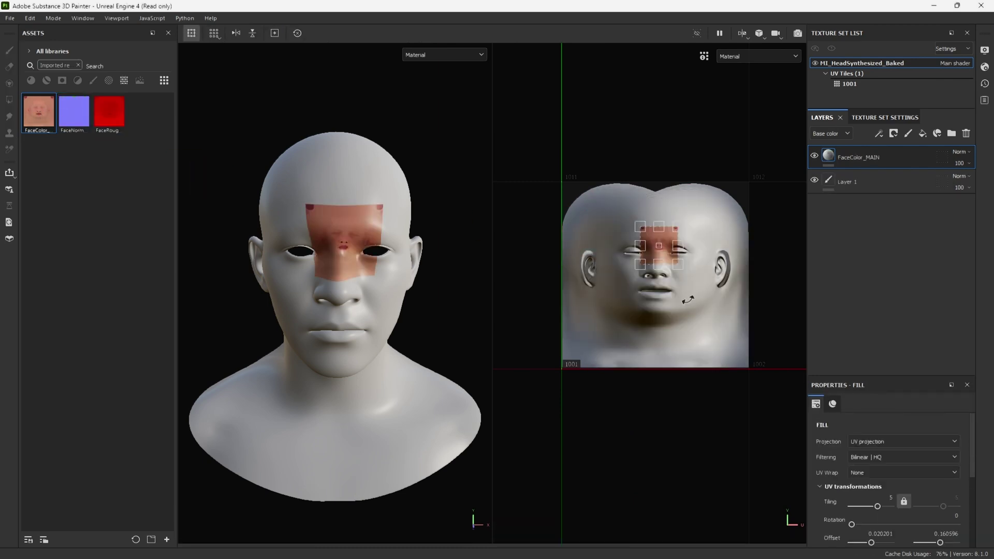
pyautogui.click(906, 442)
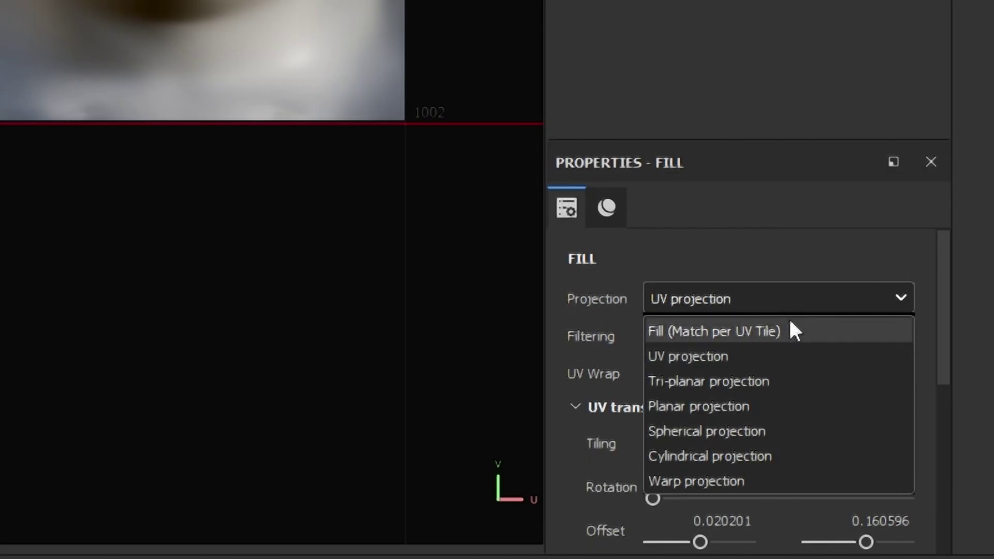
pyautogui.click(909, 453)
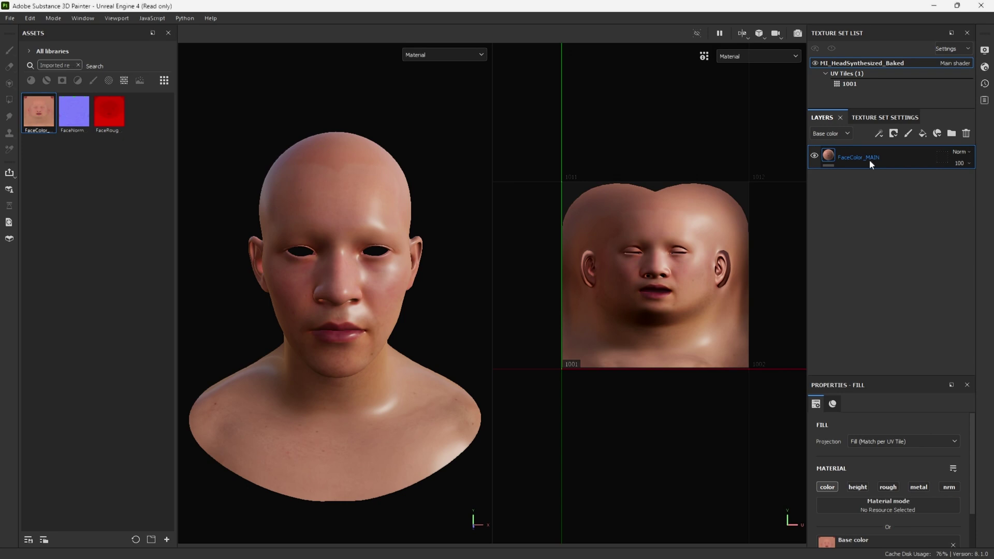
# Apply FaceNormal_MAIN as a normal fill layer with Fill (Match per UV Tile) projection and place it below FaceColor_MAIN.
pyautogui.moveTo(74, 111); pyautogui.dragTo(650, 254)
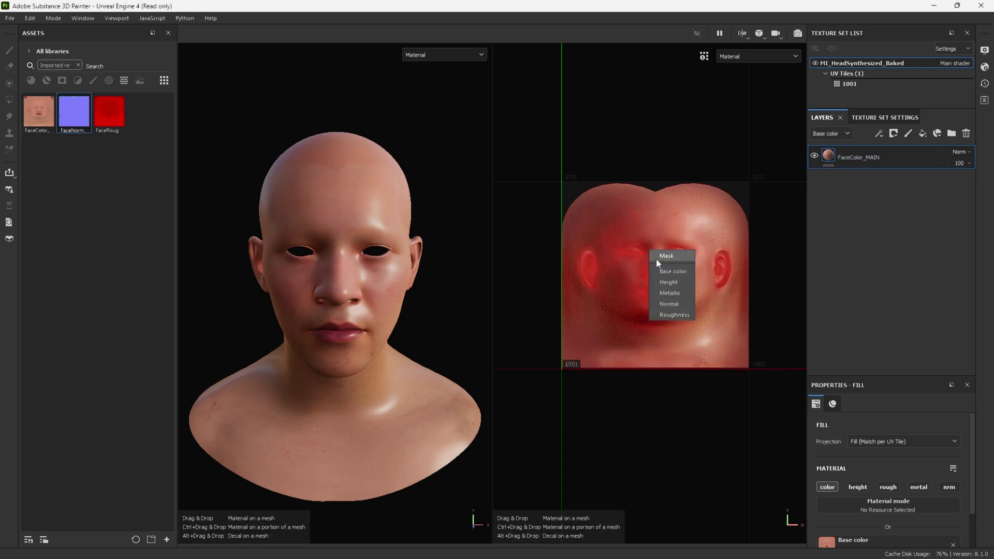
pyautogui.click(668, 304)
pyautogui.click(889, 441)
pyautogui.click(886, 449)
pyautogui.moveTo(869, 157); pyautogui.dragTo(892, 207)
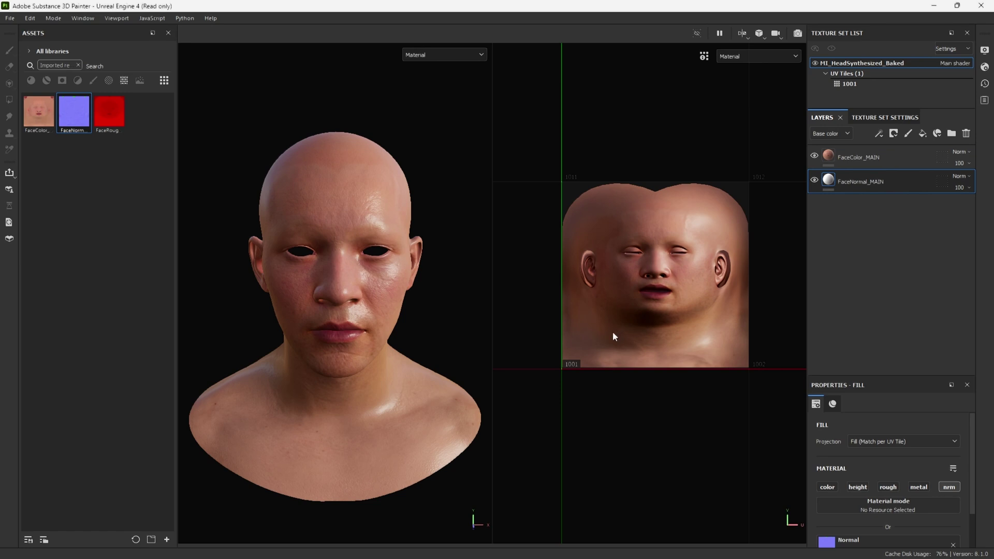
# Apply FaceRoughness_MAIN to the head as a roughness fill layer and place it below FaceNormal_MAIN.
pyautogui.click(103, 115)
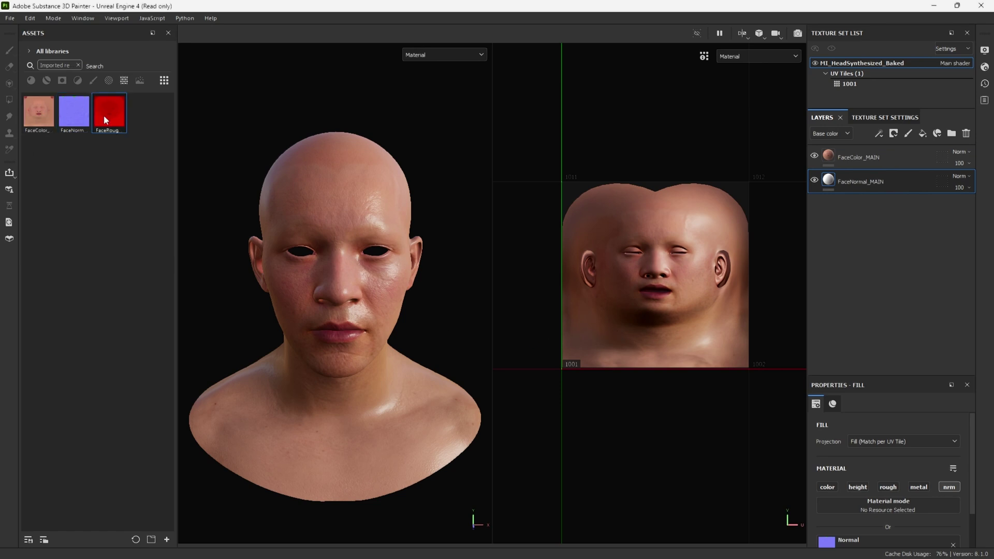
pyautogui.moveTo(104, 115); pyautogui.dragTo(669, 246)
pyautogui.click(697, 309)
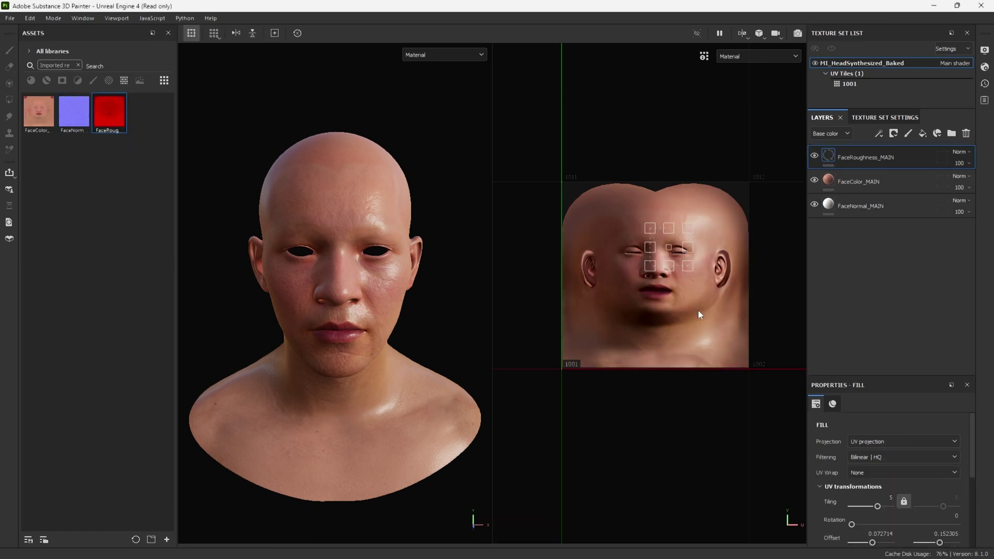
pyautogui.moveTo(883, 165); pyautogui.dragTo(887, 234)
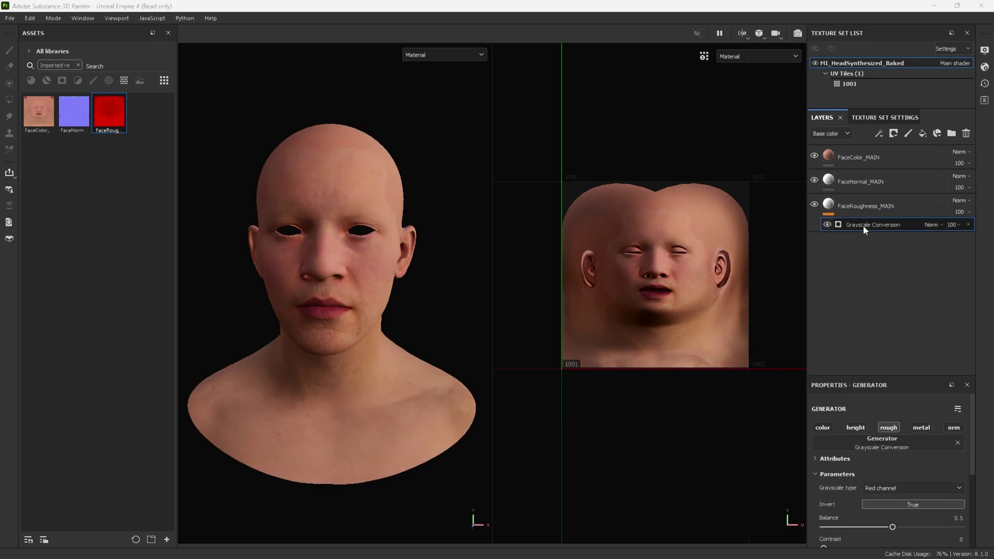
# Set the Grayscale Conversion generator on FaceRoughness_MAIN to affect only roughness, using the Red channel with Invert set to True.
pyautogui.click(894, 429)
pyautogui.click(892, 430)
pyautogui.click(912, 505)
pyautogui.click(912, 505)
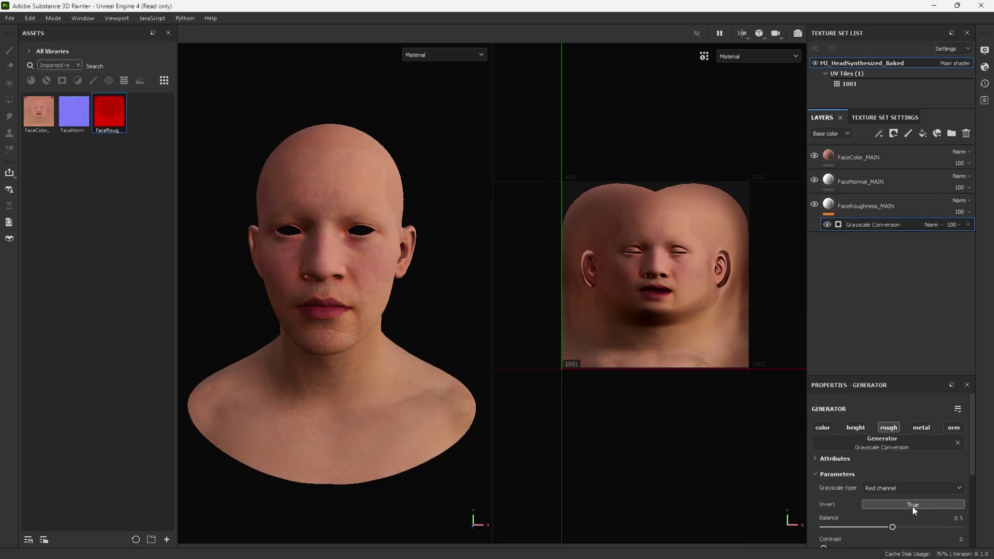
# Add a paint layer above FaceColor_MAIN and apply the Chrome Blue Tint smart material to the head.
pyautogui.click(903, 155)
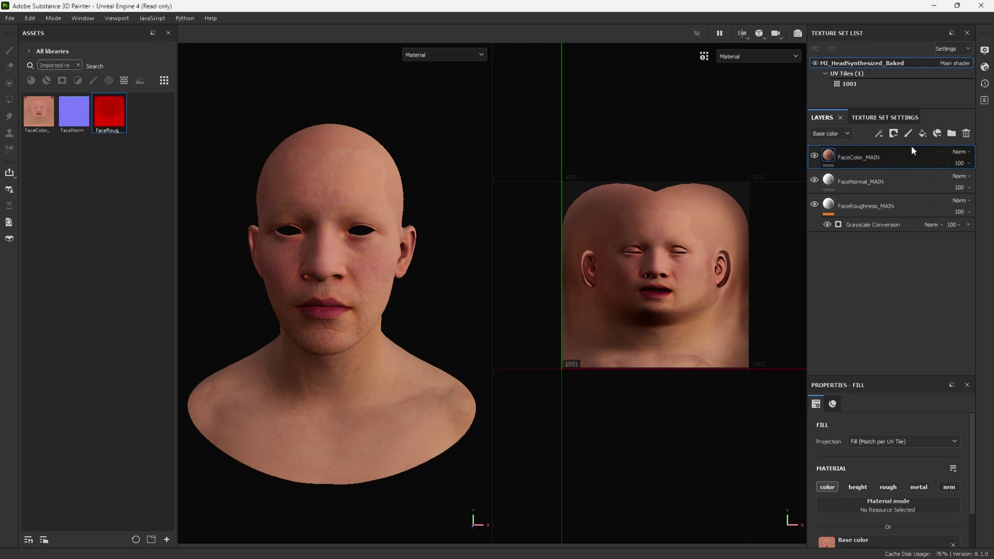
pyautogui.click(912, 134)
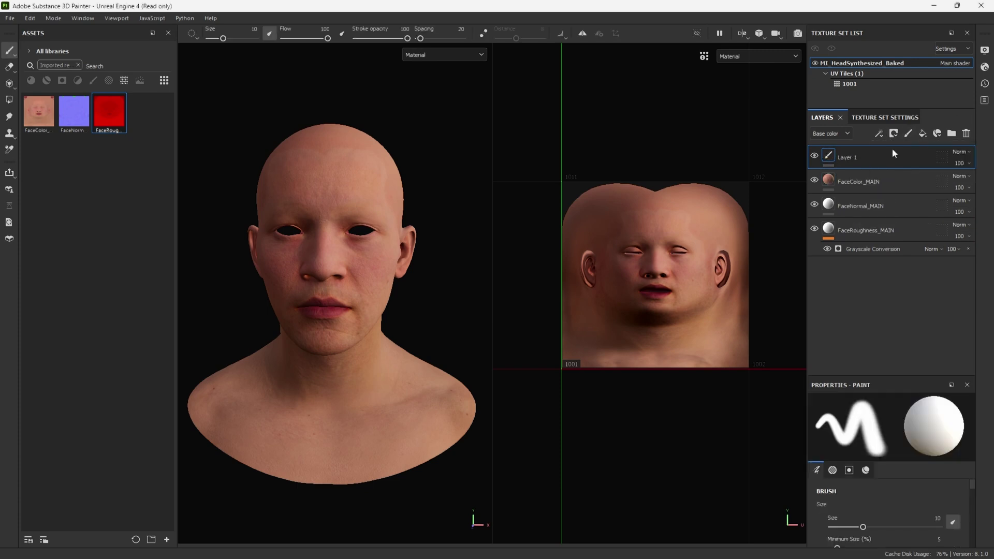
pyautogui.click(32, 81)
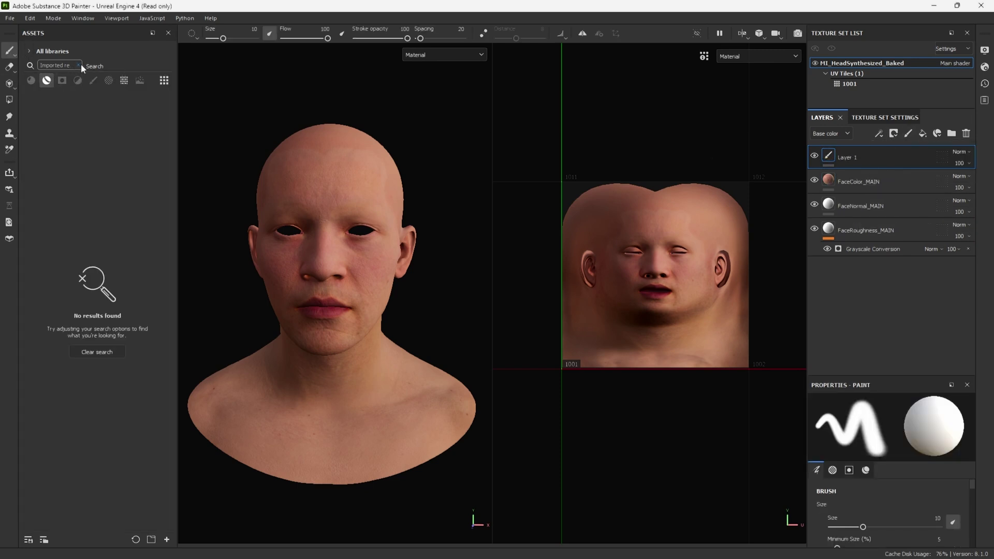
pyautogui.click(78, 65)
pyautogui.moveTo(74, 196)
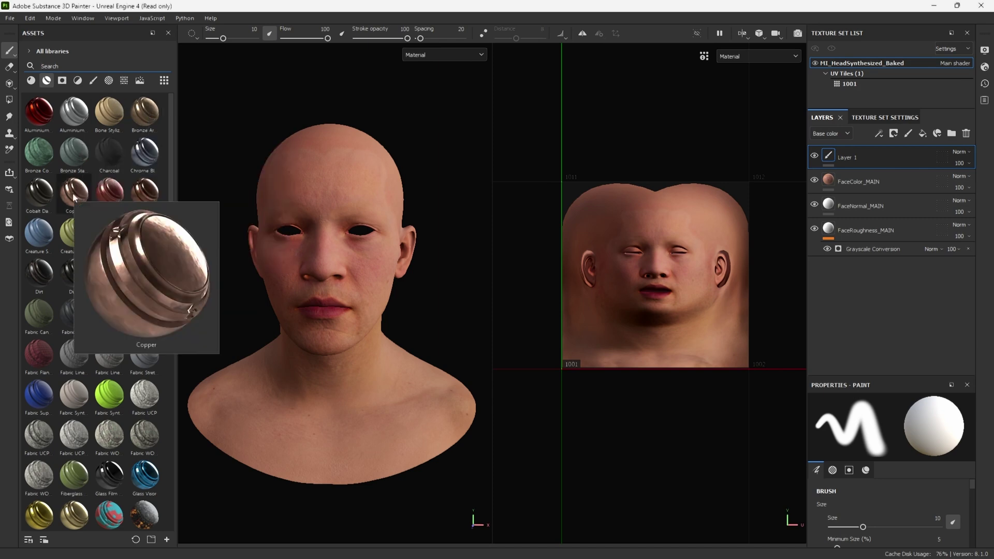
pyautogui.moveTo(150, 158); pyautogui.dragTo(278, 267)
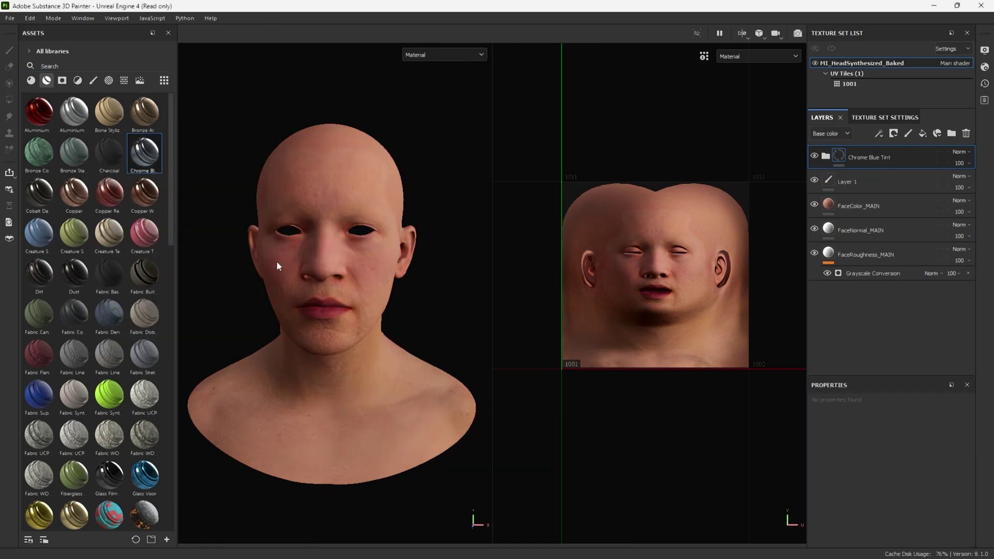
# Add a mask to the Chrome Blue Tint folder and fill it with the Circle Branch alpha.
pyautogui.rightClick(838, 156)
pyautogui.click(873, 188)
pyautogui.moveTo(989, 231)
pyautogui.mouseDown()
pyautogui.moveTo(989, 291)
pyautogui.moveTo(993, 217)
pyautogui.mouseUp()
pyautogui.moveTo(890, 511); pyautogui.dragTo(860, 494)
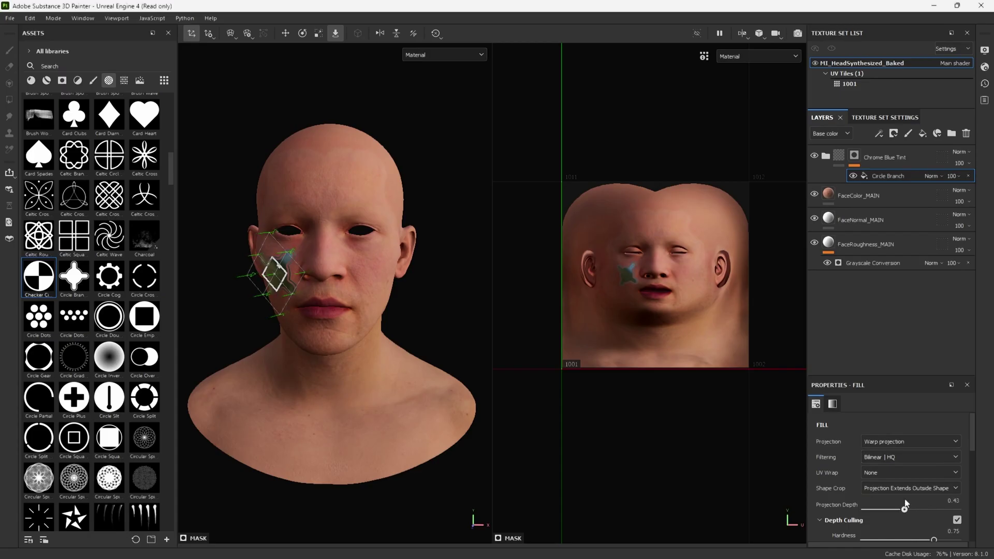
# Scale the Circle Branch projection to X 0.48, Y 0.57, Z 0.48 and position it over one eye, temple and cheek.
pyautogui.scroll(-3, 932, 512)
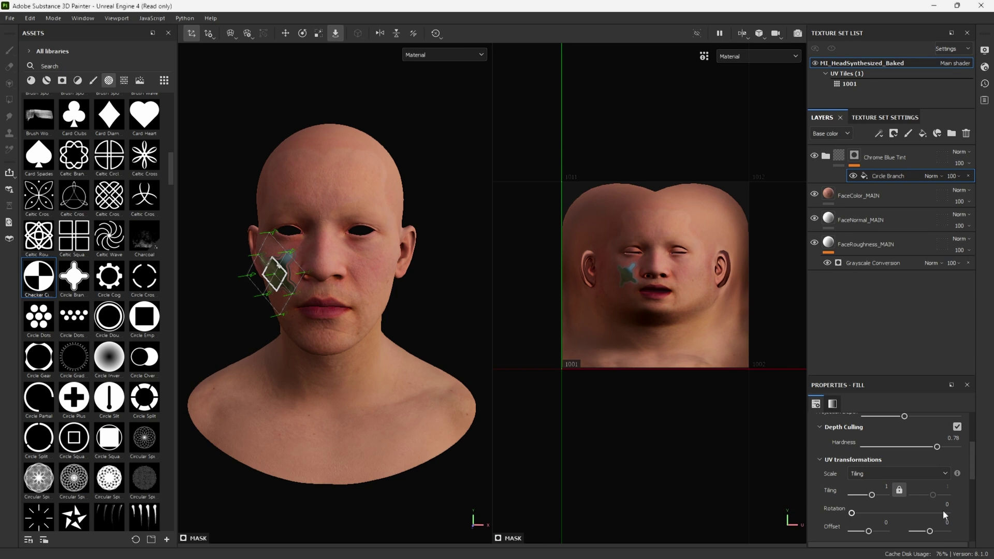
pyautogui.scroll(-5, 945, 514)
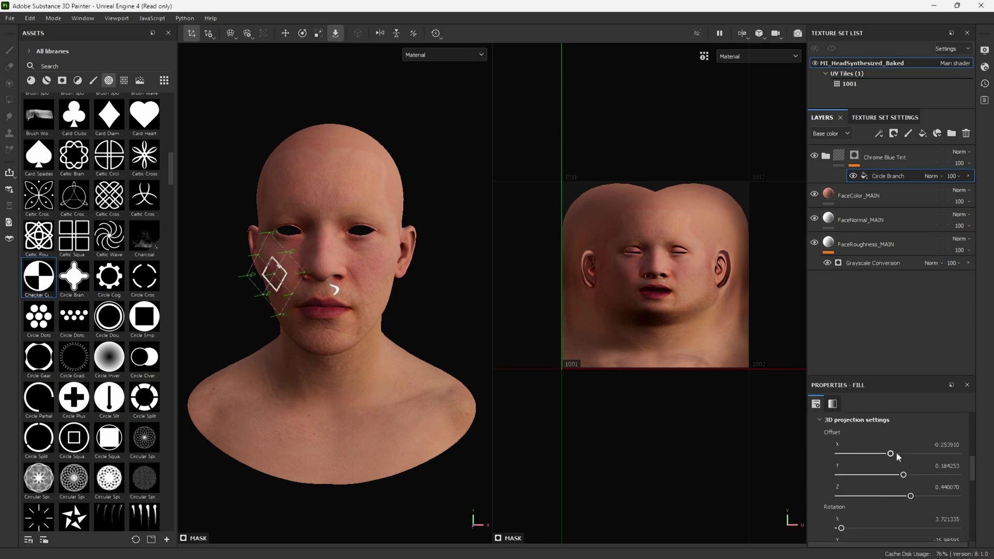
pyautogui.scroll(-3, 913, 476)
pyautogui.moveTo(898, 480); pyautogui.dragTo(903, 523)
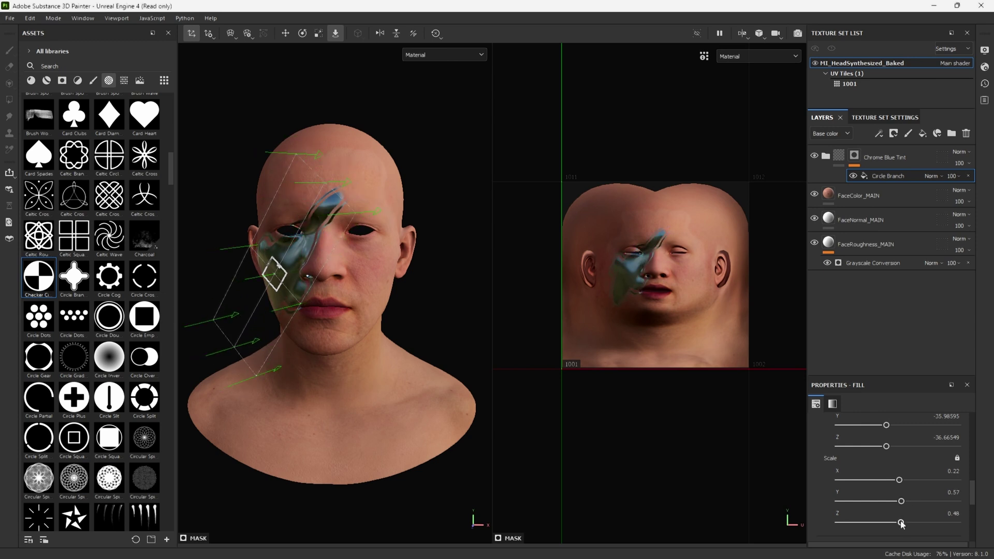
pyautogui.moveTo(278, 276); pyautogui.dragTo(272, 258)
pyautogui.moveTo(899, 479); pyautogui.dragTo(901, 482)
pyautogui.moveTo(272, 258)
pyautogui.mouseDown()
pyautogui.moveTo(266, 266)
pyautogui.moveTo(267, 241)
pyautogui.mouseUp()
# Open the texture export and create a Metahuman output template with an 8-bit tga RGB+A BaseColor map fed by Base color.
pyautogui.click(10, 18)
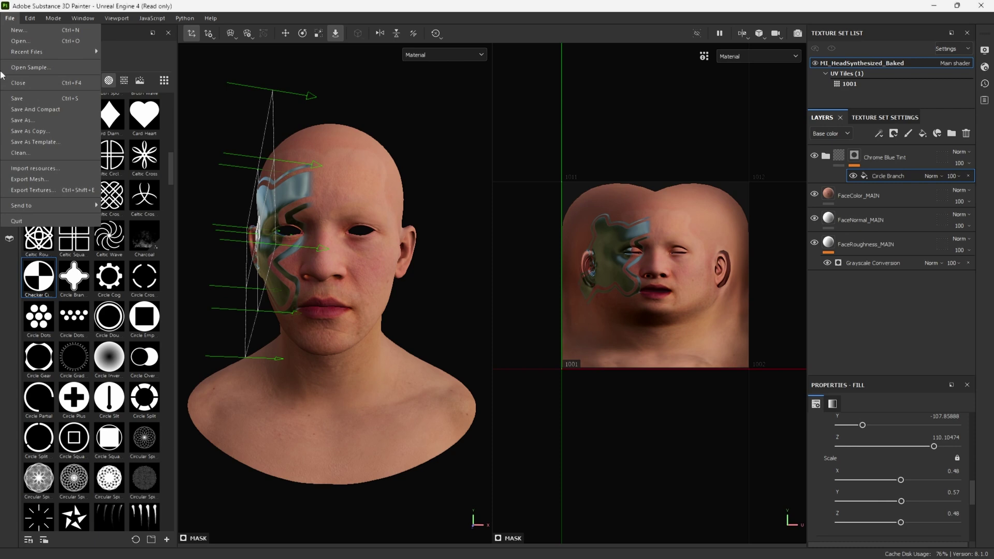
pyautogui.click(33, 189)
pyautogui.click(288, 110)
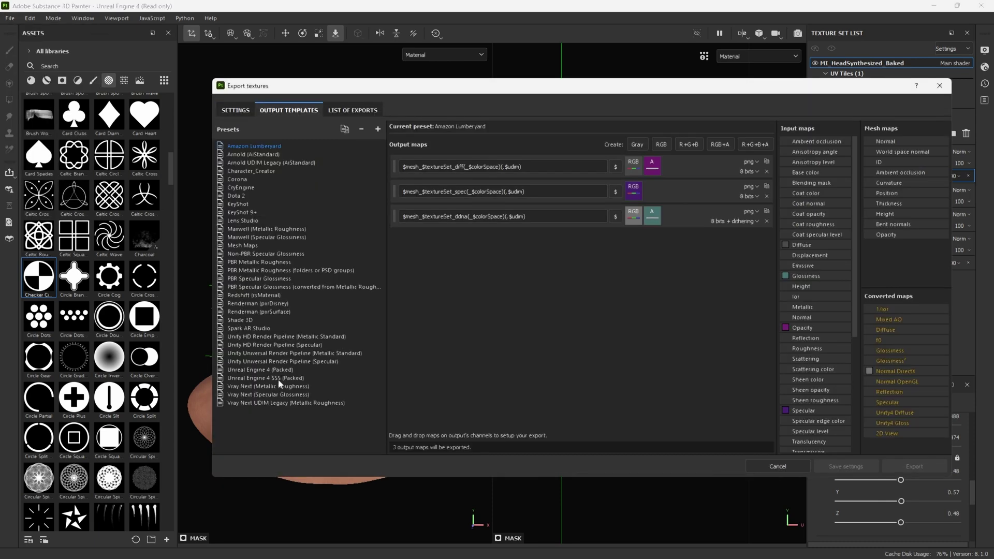
pyautogui.click(269, 369)
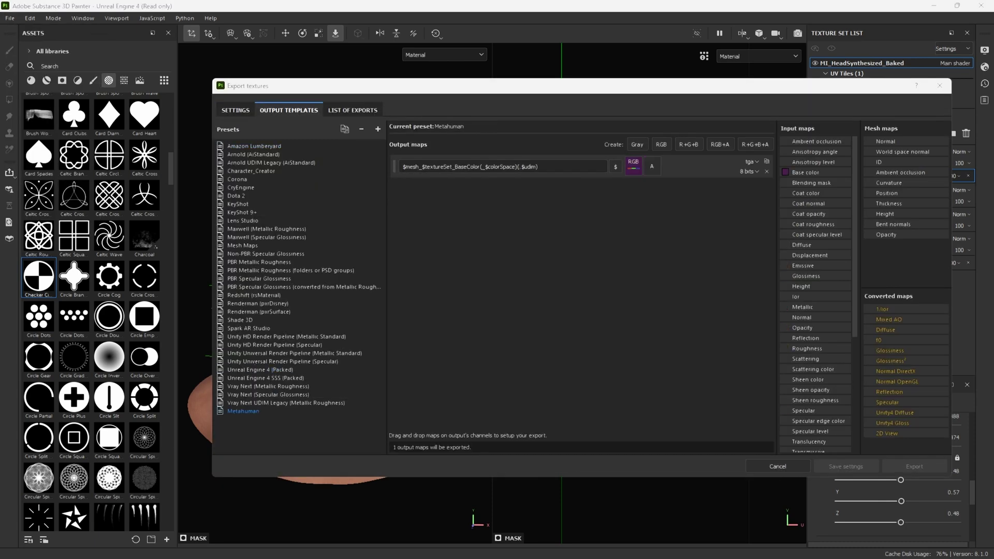
# Add an RGB output map named $mesh_$textureSet_Normal(_$colorSpace)(.$udim) with 8 bits + dithering, reusing the BaseColor map's name pattern.
pyautogui.rightClick(487, 164)
pyautogui.click(528, 239)
pyautogui.hotkey('ctrl', 'c')
pyautogui.click(661, 147)
pyautogui.click(749, 196)
pyautogui.click(759, 216)
pyautogui.doubleClick(523, 195)
pyautogui.hotkey('ctrl', 'v')
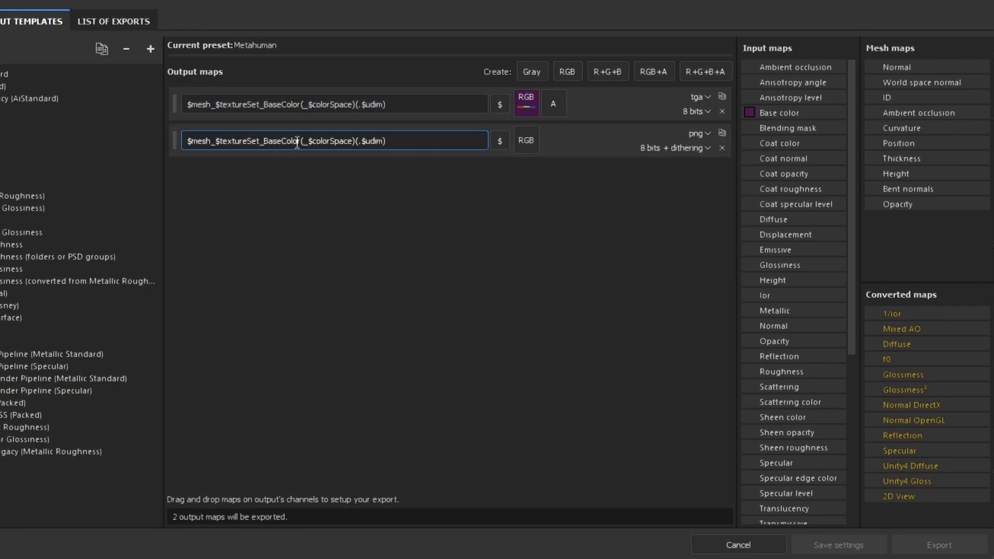
pyautogui.press('BackSpace')
pyautogui.press('BackSpace')
pyautogui.press('BackSpace')
pyautogui.press('BackSpace')
pyautogui.press('BackSpace')
pyautogui.press('BackSpace')
pyautogui.press('BackSpace')
pyautogui.write('Normal')
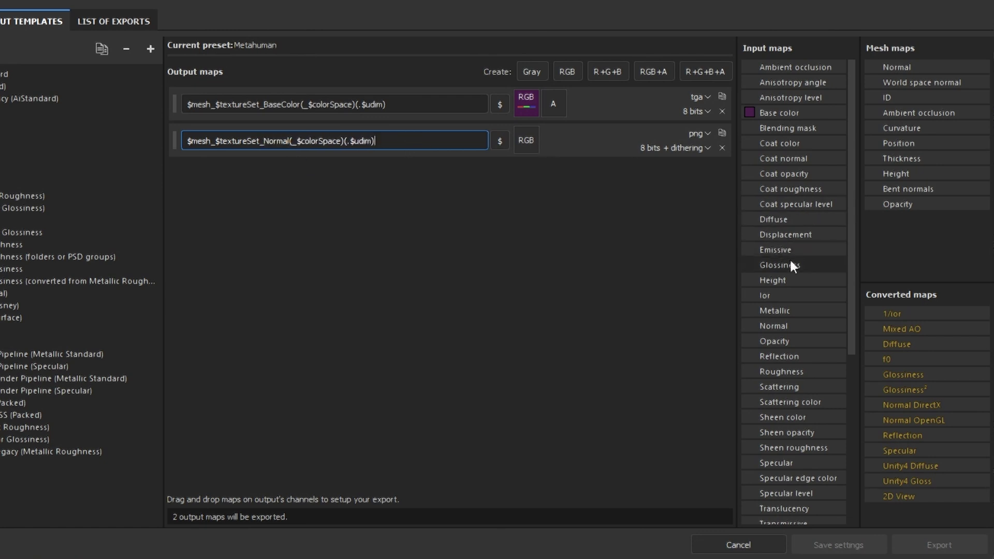
# Assign the Normal input map to the Normal output's RGB channels and set its file type to tga.
pyautogui.moveTo(776, 325); pyautogui.dragTo(523, 138)
pyautogui.click(542, 166)
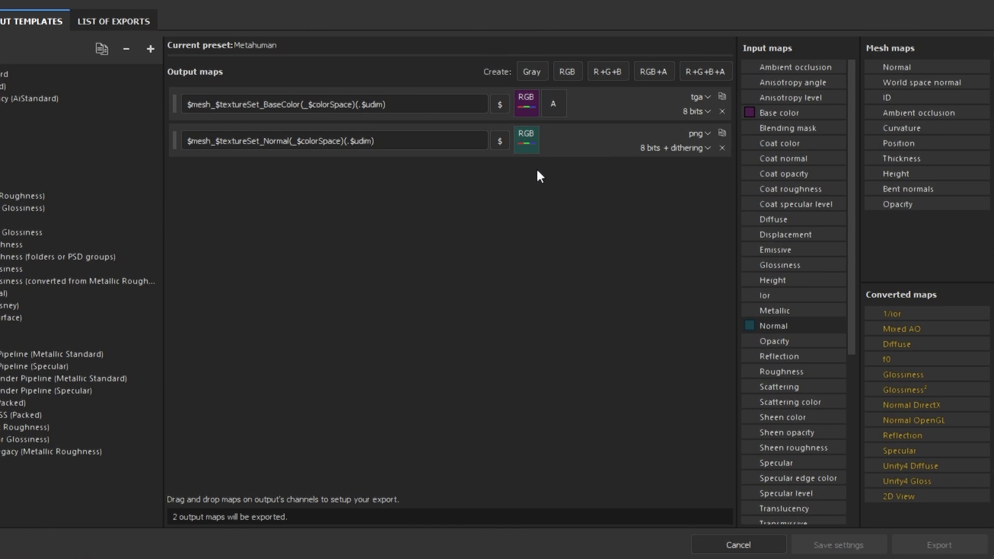
pyautogui.click(698, 134)
pyautogui.click(709, 276)
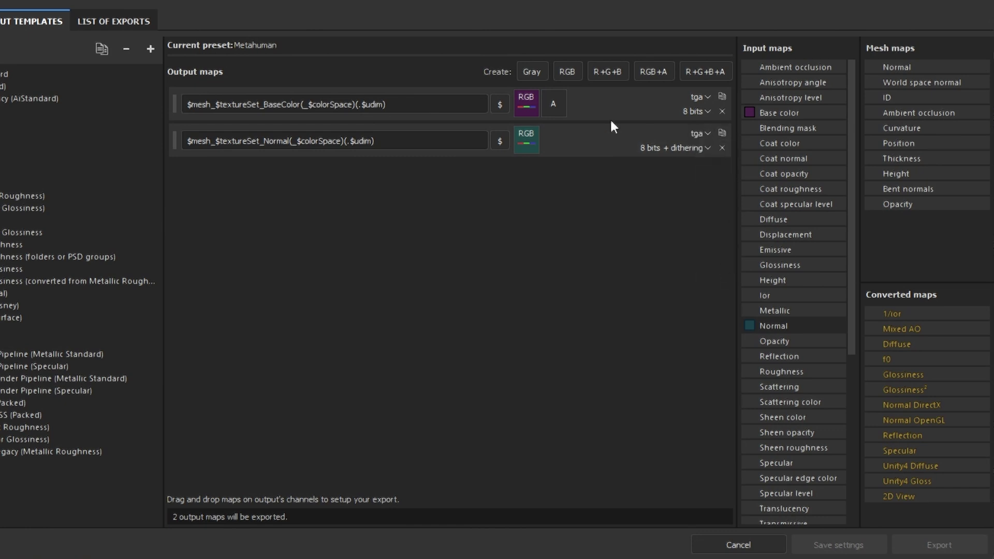
# Add an RGB output map named $mesh_$textureSet_Emissive(_$colorSpace)(.$udim) and assign the Emissive input map's RGB channels to it.
pyautogui.click(567, 72)
pyautogui.hotkey('ctrl', 'v')
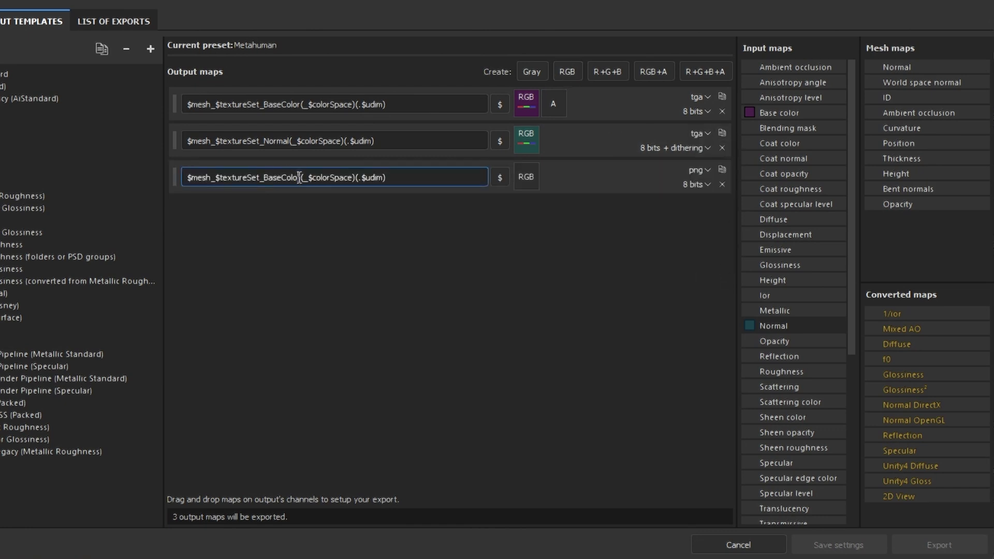
pyautogui.press('BackSpace')
pyautogui.press('BackSpace')
pyautogui.write('Emmisive')
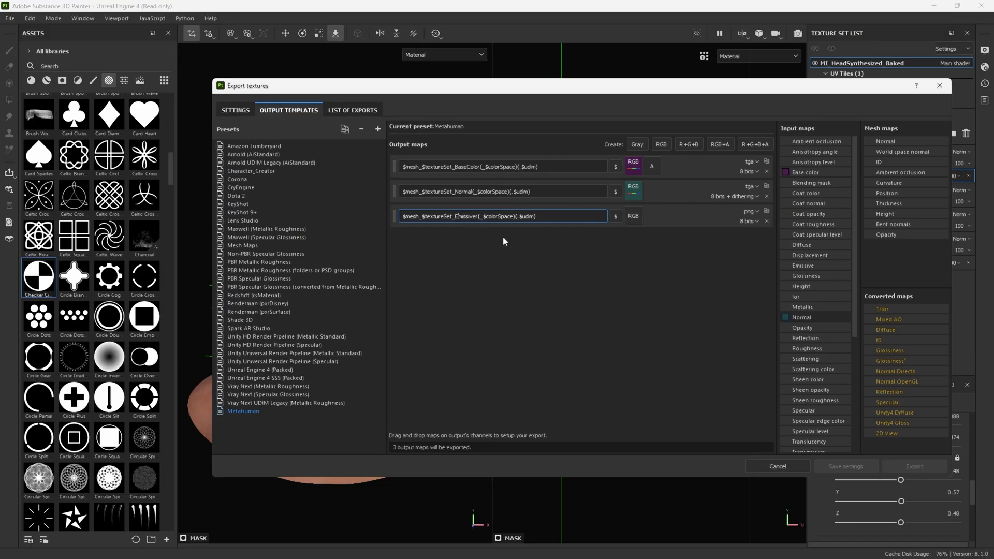
pyautogui.moveTo(648, 252); pyautogui.dragTo(647, 219)
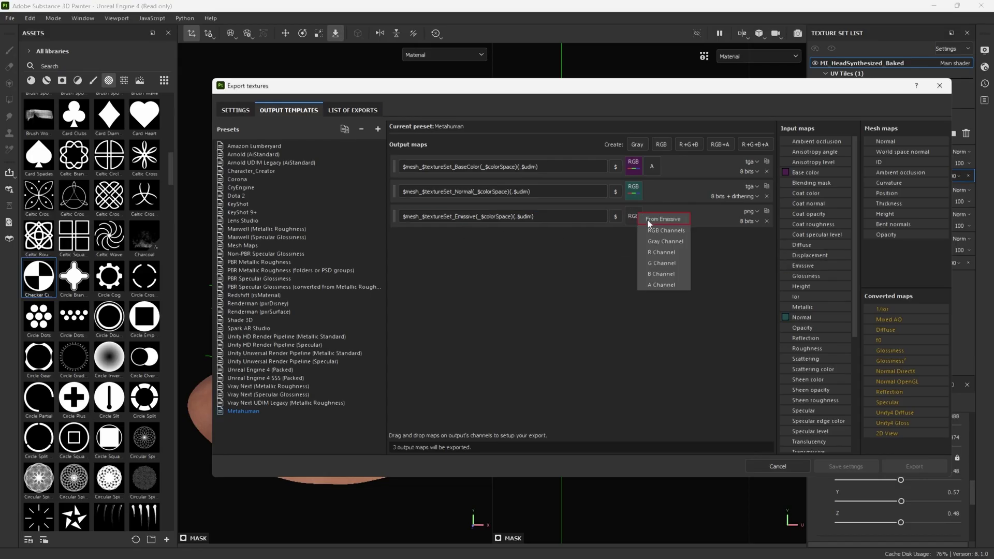
pyautogui.click(654, 231)
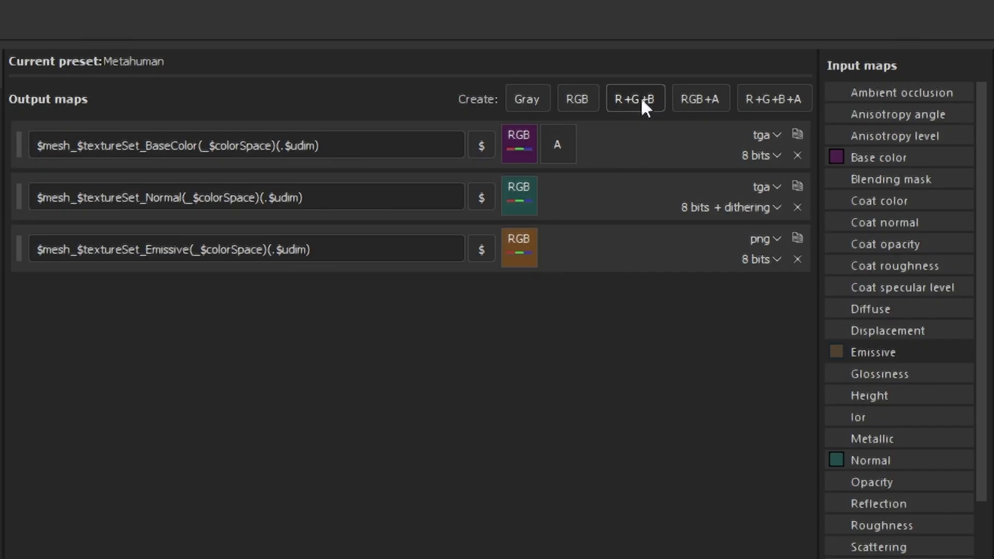
# Add an R+G+B output map named $mesh_$textureSet_Roughness(_$colorSpace)(.$udim) and assign the Roughness input map to its R channel.
pyautogui.click(691, 144)
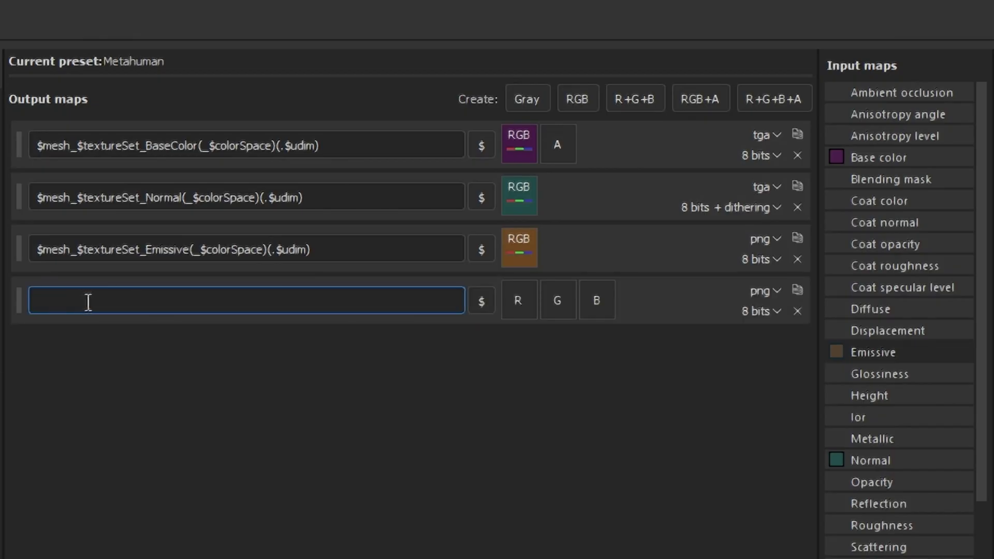
pyautogui.hotkey('ctrl', 'v')
pyautogui.write('Roughness')
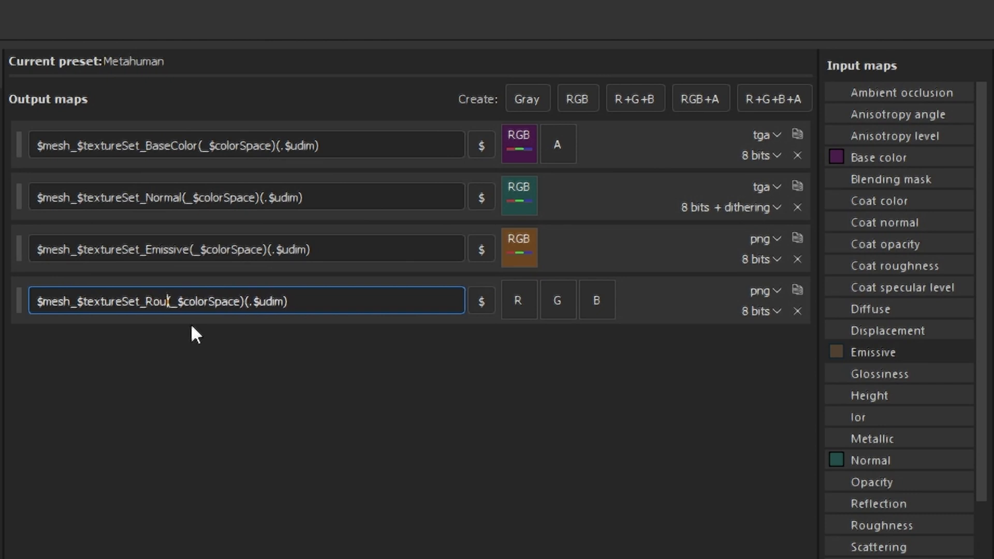
pyautogui.moveTo(881, 525); pyautogui.dragTo(515, 300)
pyautogui.click(523, 334)
pyautogui.rightClick(517, 298)
pyautogui.click(575, 333)
pyautogui.moveTo(880, 525); pyautogui.dragTo(521, 295)
pyautogui.click(524, 329)
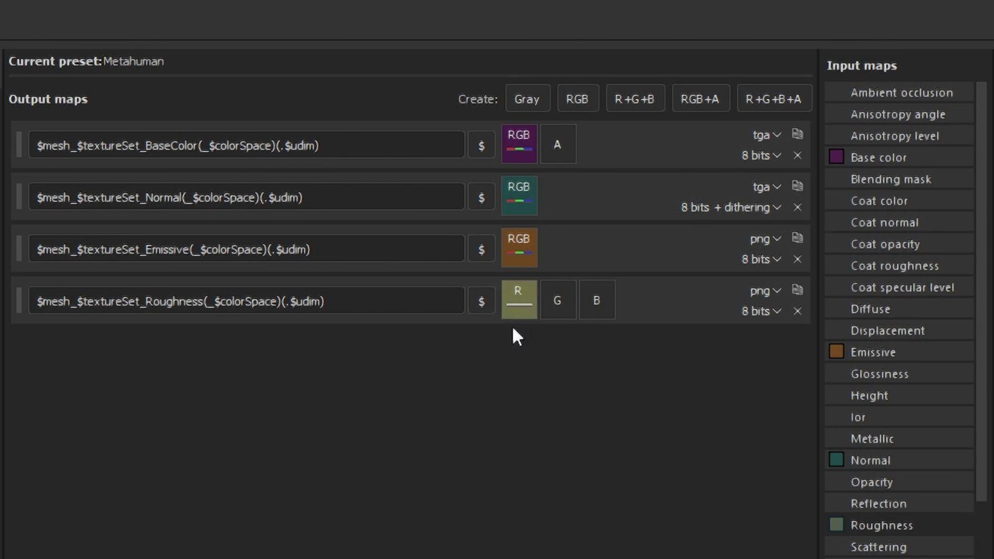
# Set the file type of the Roughness and Emissive output maps to tga.
pyautogui.click(764, 290)
pyautogui.click(779, 493)
pyautogui.click(763, 239)
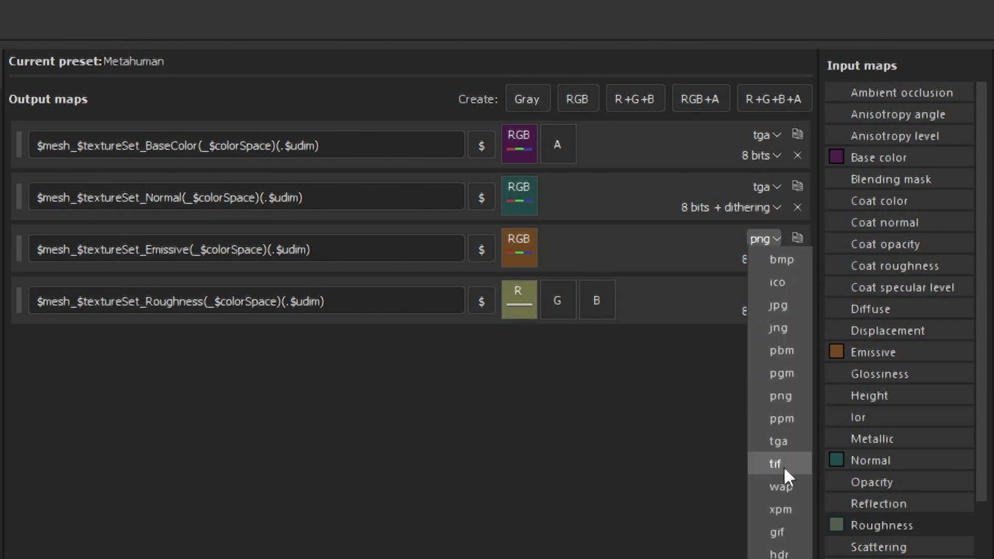
pyautogui.click(784, 439)
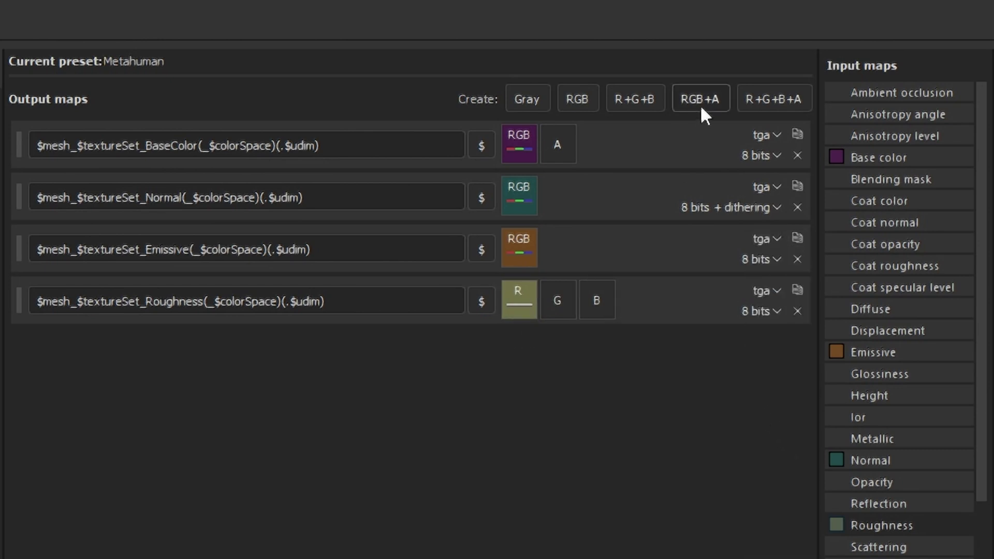
# Add a gray output map named $mesh_$textureSet_Metalic(_$colorSpace)(.$udim) and assign the Metallic input map to it.
pyautogui.click(527, 100)
pyautogui.hotkey('ctrl', 'v')
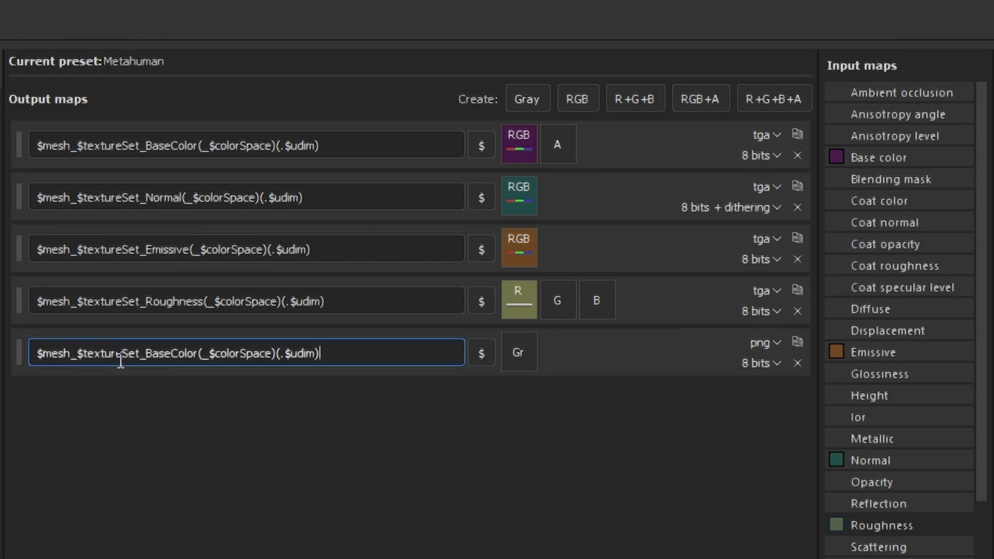
pyautogui.press('BackSpace')
pyautogui.press('BackSpace')
pyautogui.press('BackSpace')
pyautogui.press('BackSpace')
pyautogui.press('BackSpace')
pyautogui.press('BackSpace')
pyautogui.press('BackSpace')
pyautogui.press('BackSpace')
pyautogui.write('Metalic')
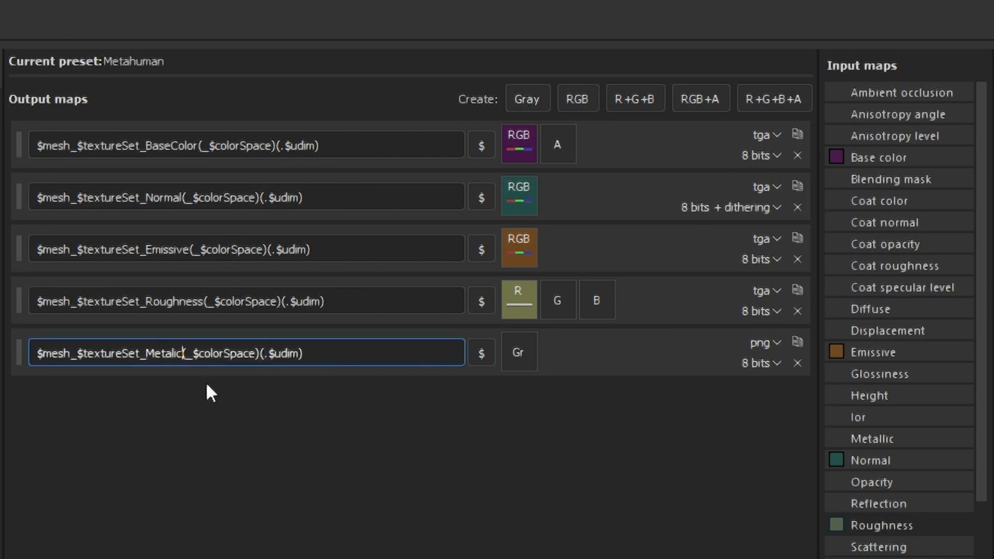
pyautogui.moveTo(903, 444); pyautogui.dragTo(519, 352)
pyautogui.click(541, 380)
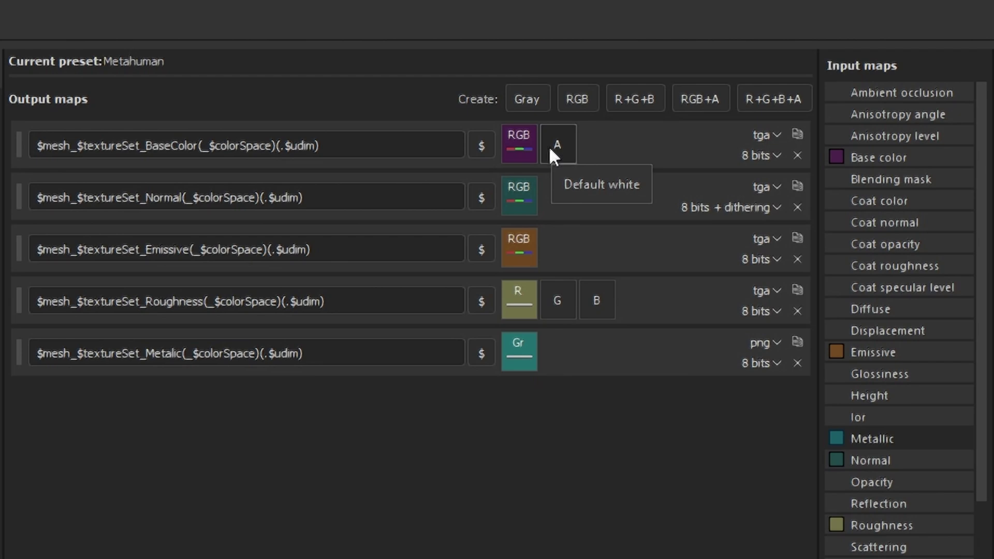
# Assign the Opacity input map to the BaseColor output's alpha channel and choose the Metalic output map's file type.
pyautogui.moveTo(869, 481); pyautogui.dragTo(559, 159)
pyautogui.click(579, 195)
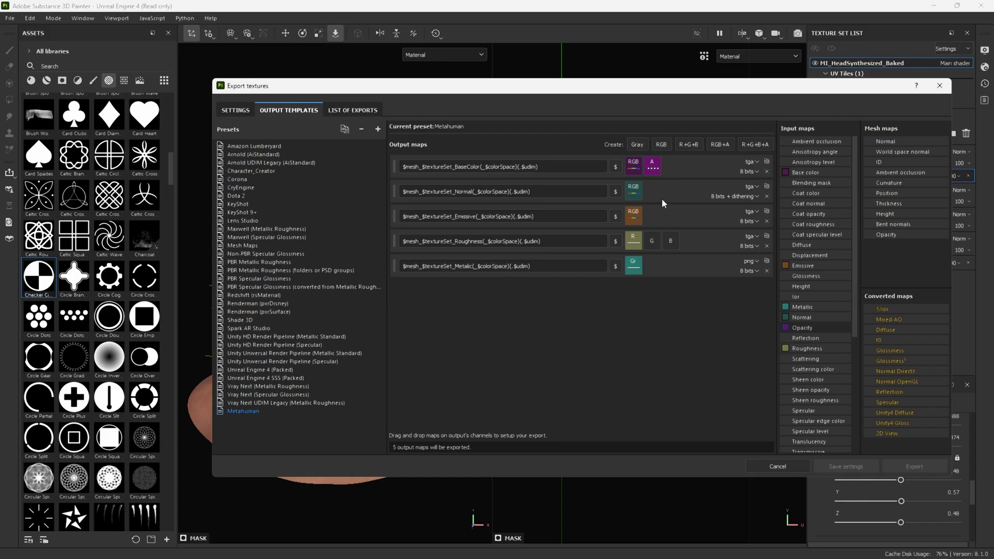
pyautogui.click(749, 261)
pyautogui.click(753, 336)
# Set the export's output template to Metahuman and its file type to targa.
pyautogui.click(247, 111)
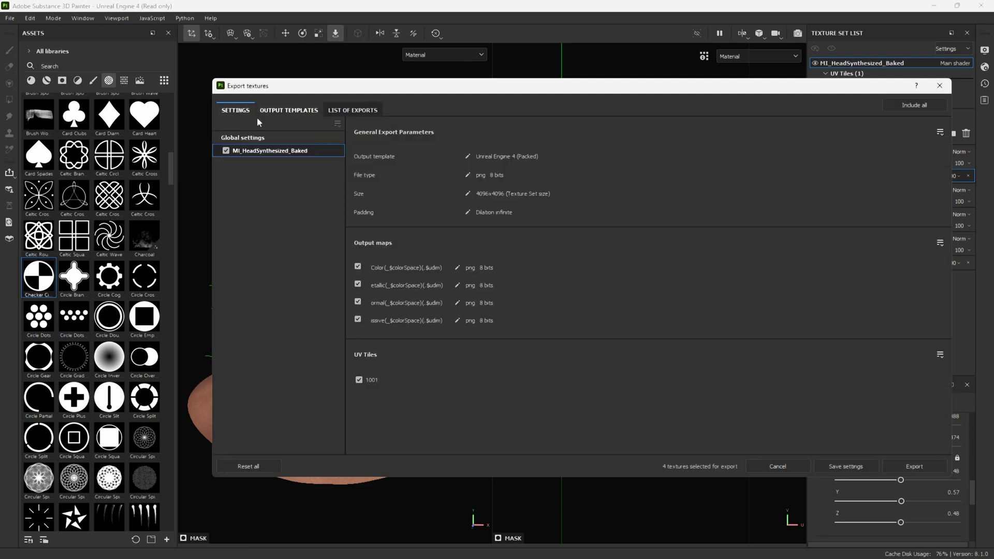
pyautogui.click(469, 157)
pyautogui.click(506, 248)
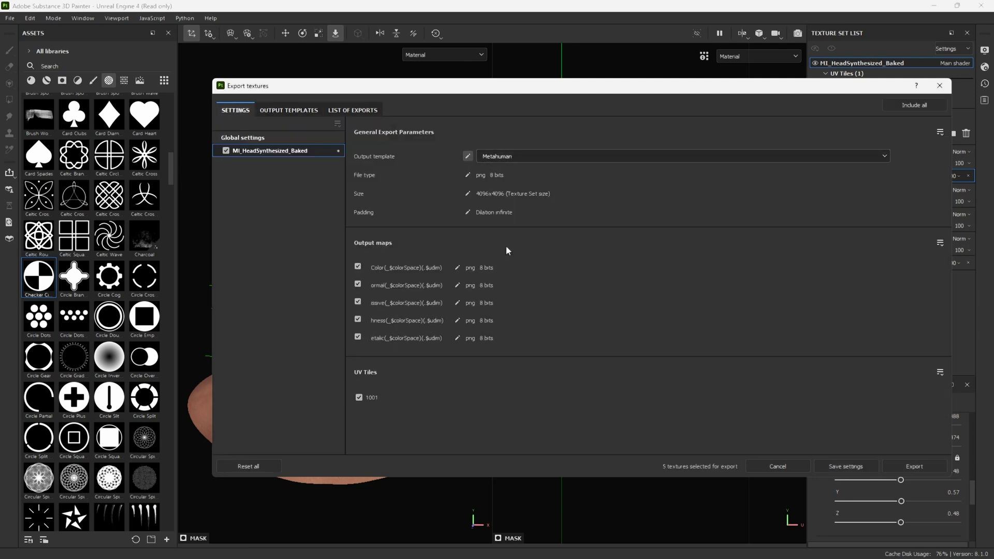
pyautogui.click(496, 177)
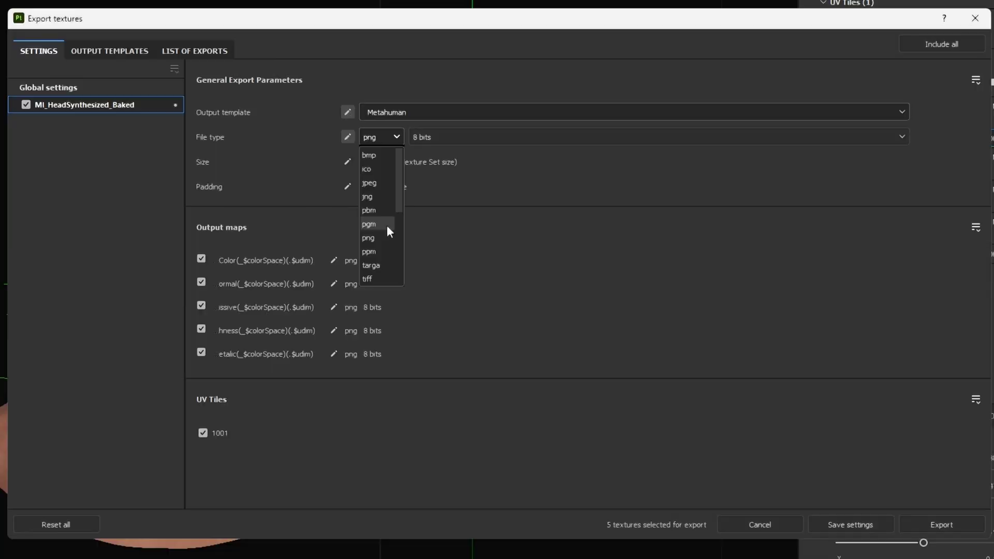
pyautogui.click(372, 265)
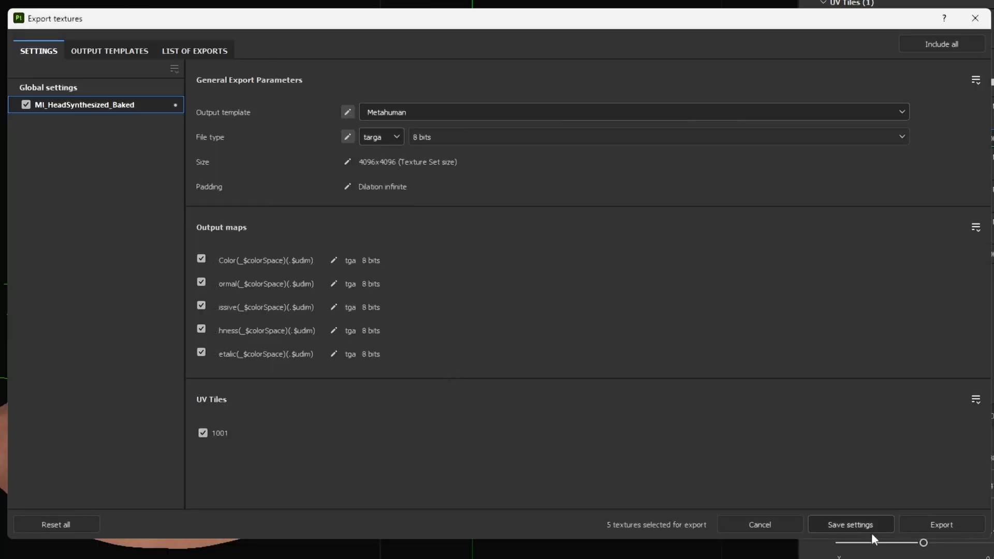
# Review the list of files for the Metahuman export and export the textures.
pyautogui.click(212, 51)
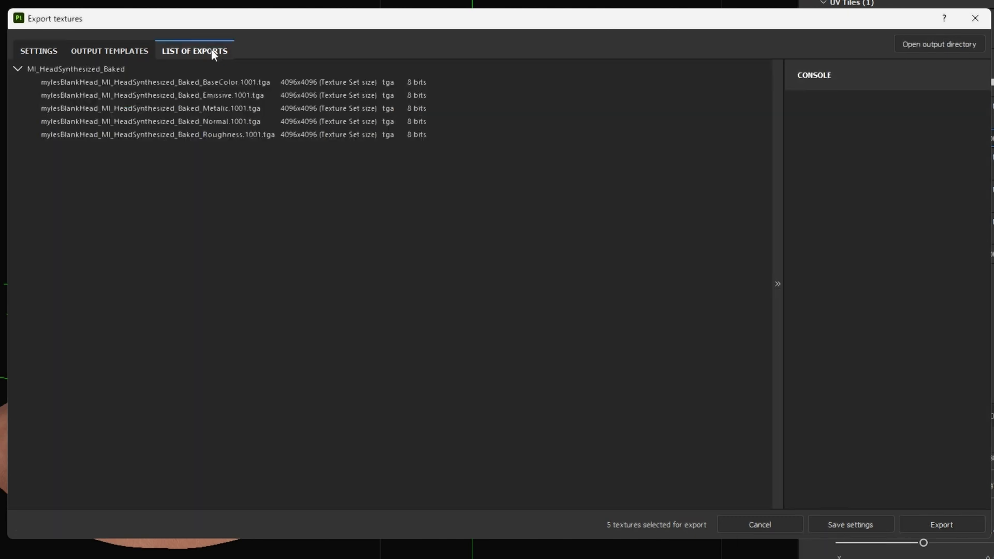
pyautogui.click(40, 50)
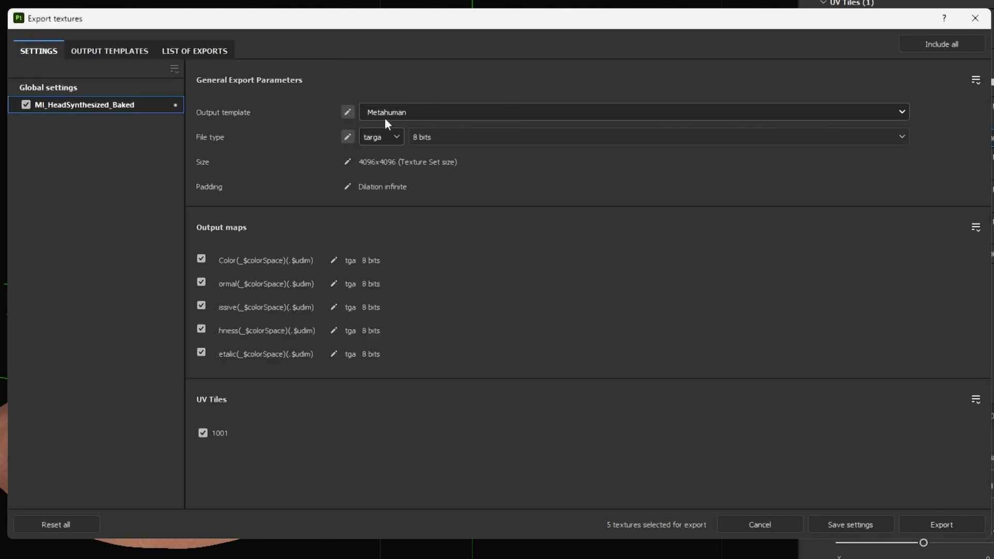
pyautogui.click(948, 526)
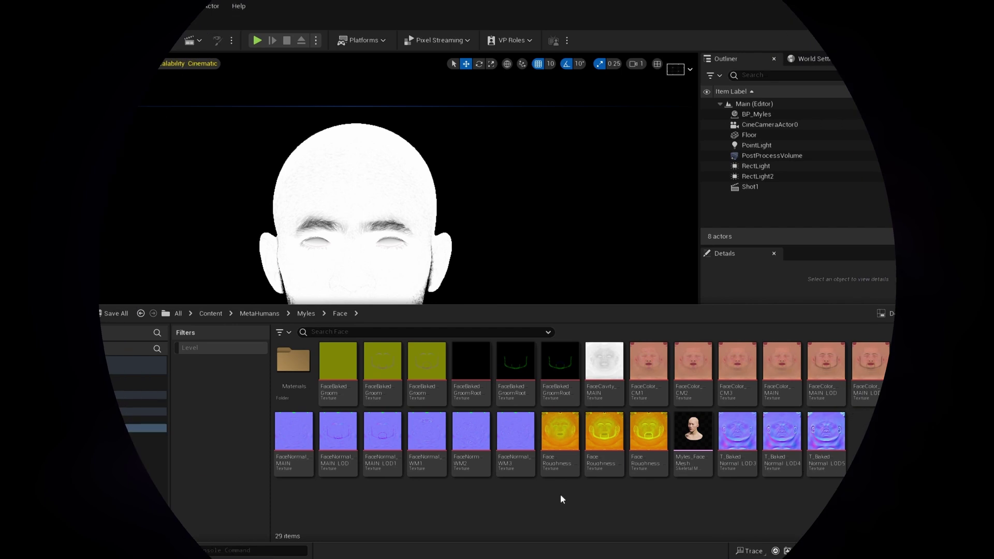
# Switch to Unreal Editor and create a folder named Modified in the Myles MetaHuman's Face folder.
pyautogui.rightClick(521, 523)
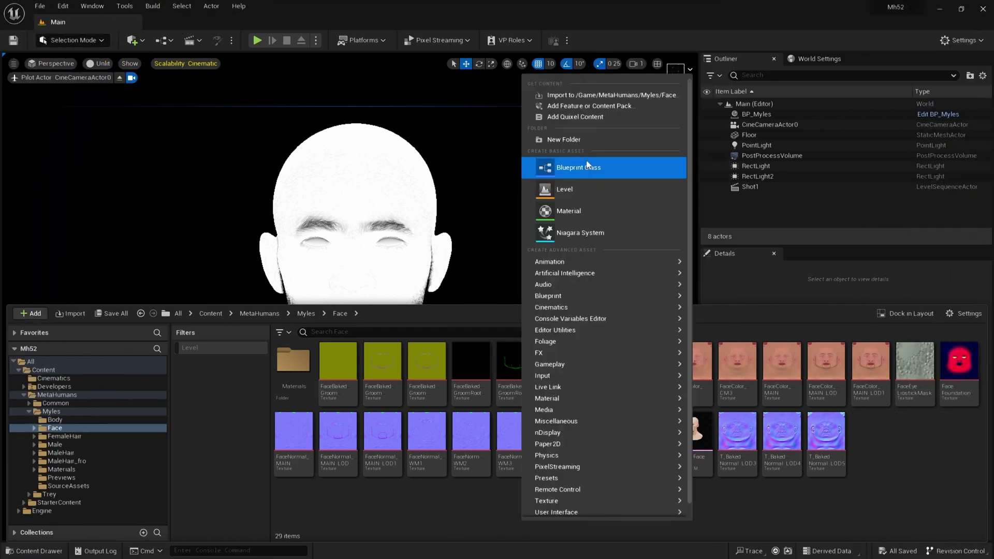
pyautogui.click(573, 140)
pyautogui.press('BackSpace')
pyautogui.write('Modified')
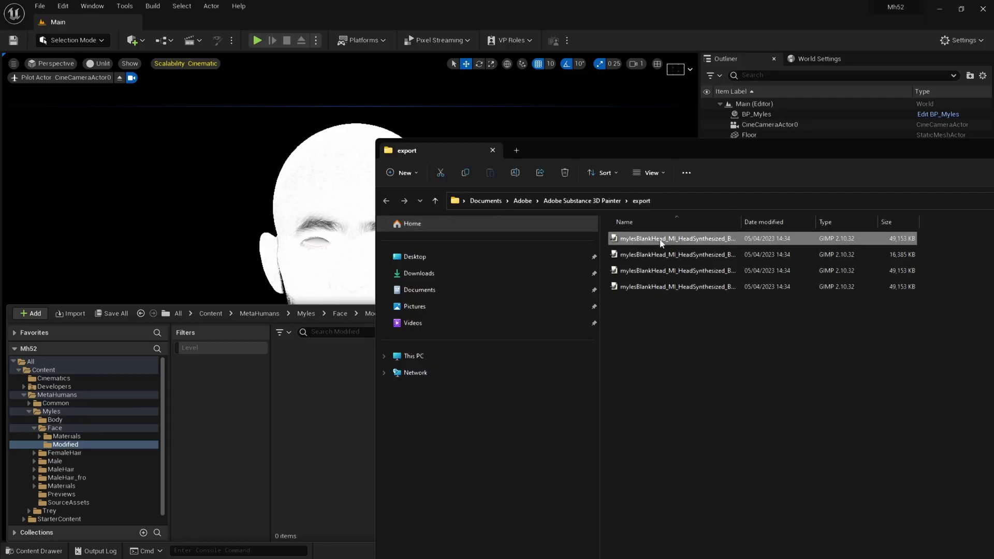
# Import the exported head textures from the Substance 3D Painter export folder into the Modified folder.
pyautogui.keyDown('shift'); pyautogui.click(647, 286); pyautogui.keyUp('shift')
pyautogui.moveTo(648, 286); pyautogui.dragTo(339, 419)
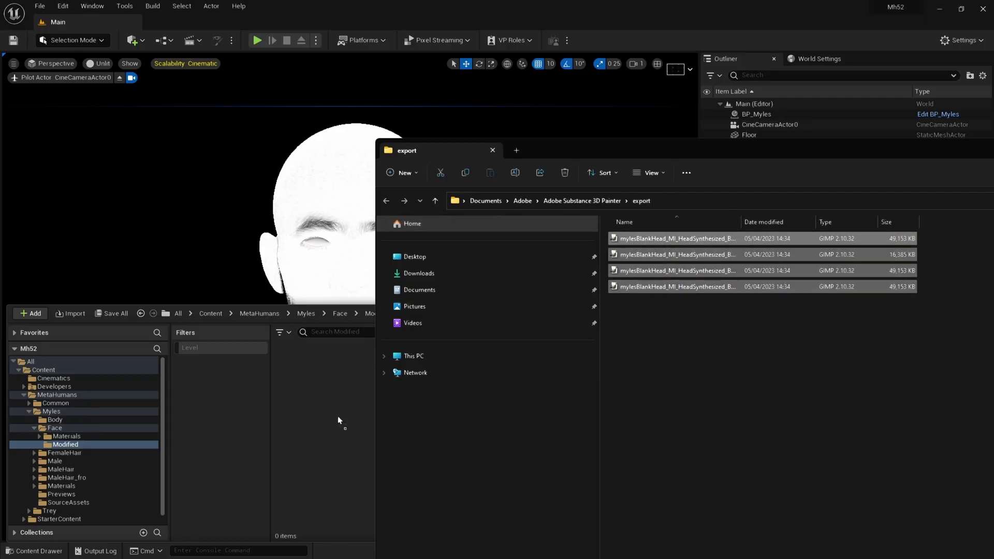
pyautogui.click(55, 555)
pyautogui.click(925, 488)
pyautogui.click(40, 552)
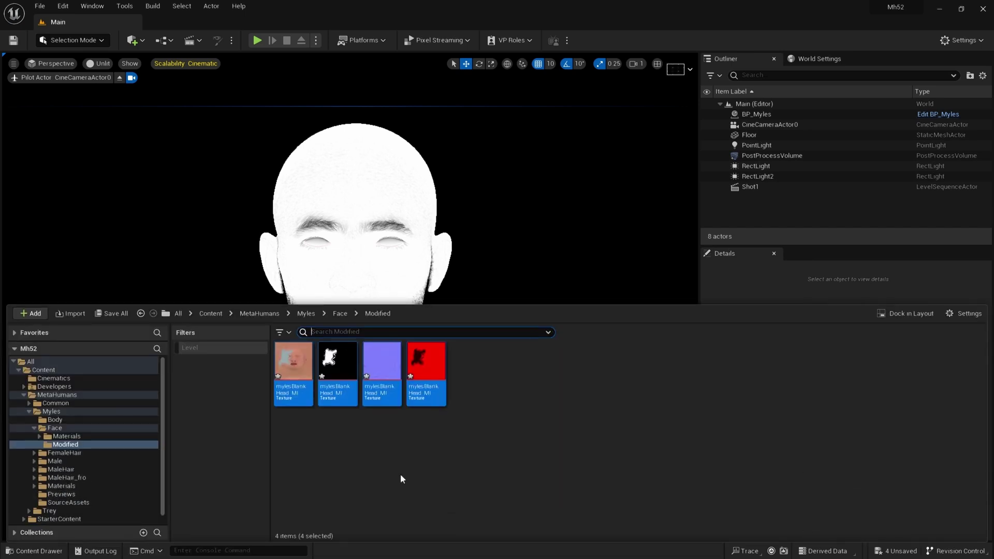
# Open the imported Roughness texture in a maximized editor and assign the imported Normal texture as its Composite Texture.
pyautogui.moveTo(426, 392)
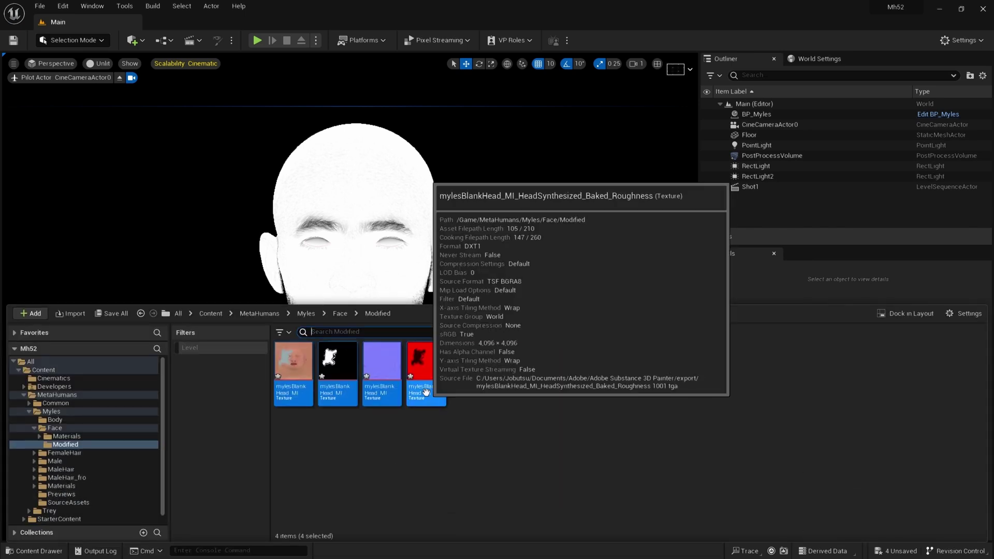
pyautogui.click(450, 365)
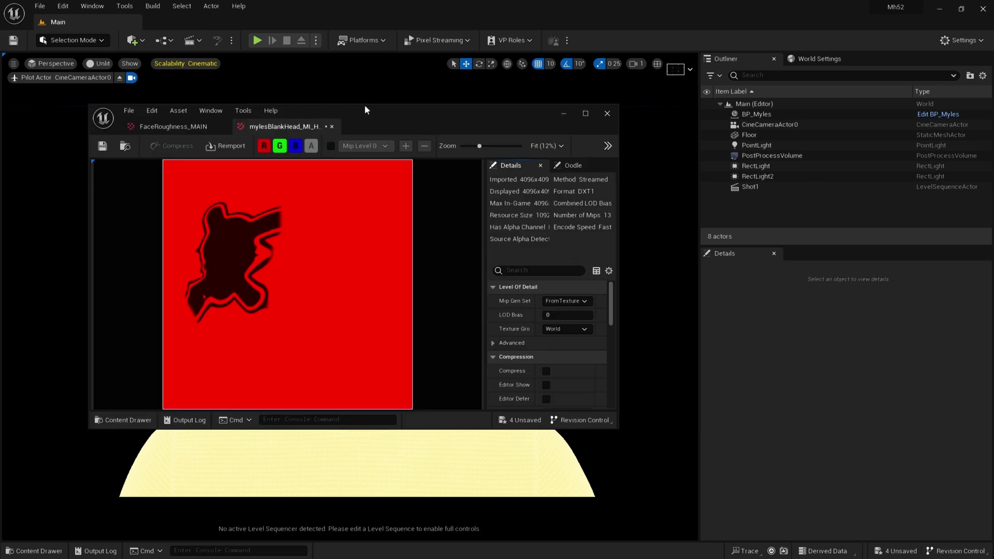
pyautogui.click(585, 113)
pyautogui.scroll(-5, 821, 381)
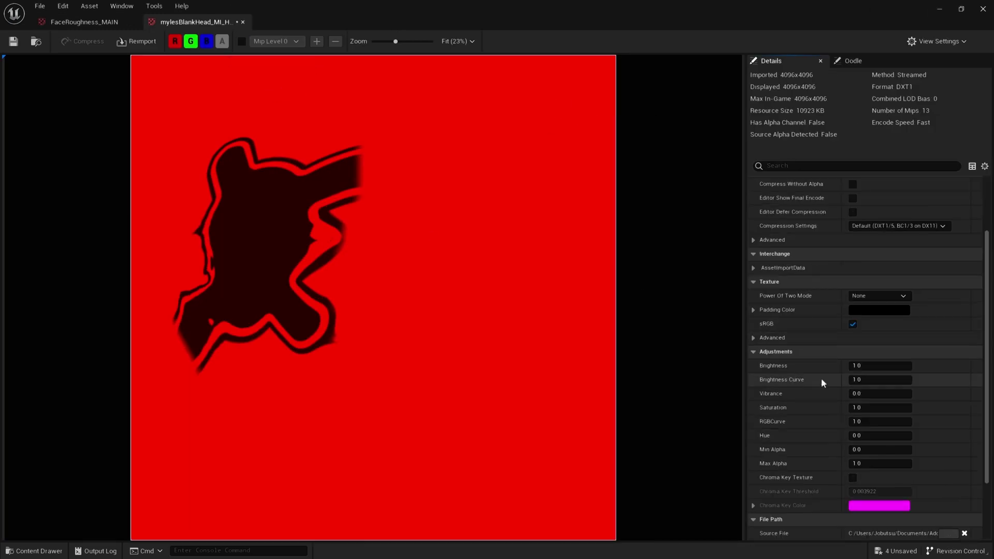
pyautogui.hotkey('ctrl', 'space')
pyautogui.click(382, 409)
pyautogui.click(844, 239)
pyautogui.scroll(-5, 898, 417)
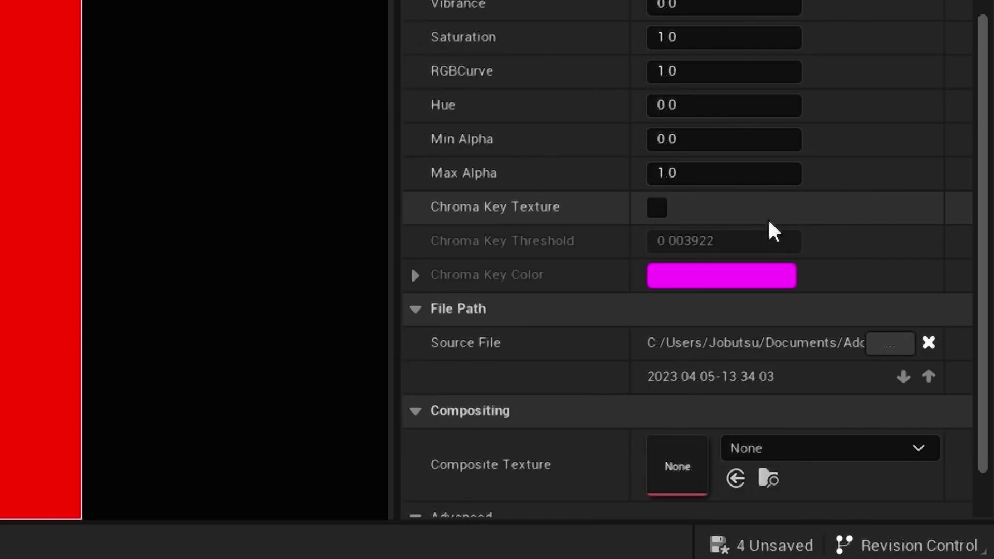
pyautogui.click(736, 393)
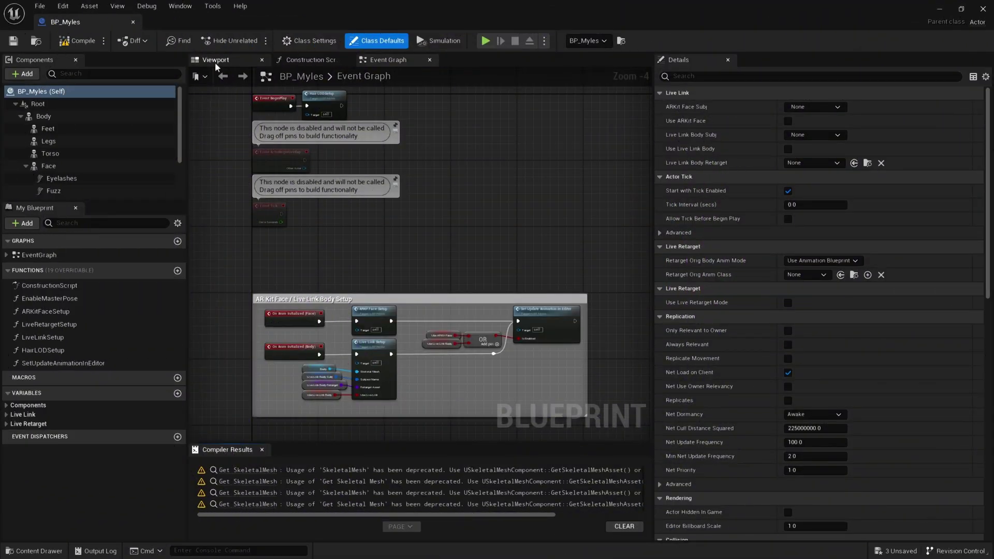
# Select the Face component in the BP_Myles blueprint and open its MI_HeadSynthesized_Baked material instance.
pyautogui.click(215, 63)
pyautogui.press('w')
pyautogui.moveTo(511, 342); pyautogui.dragTo(510, 313, button='right')
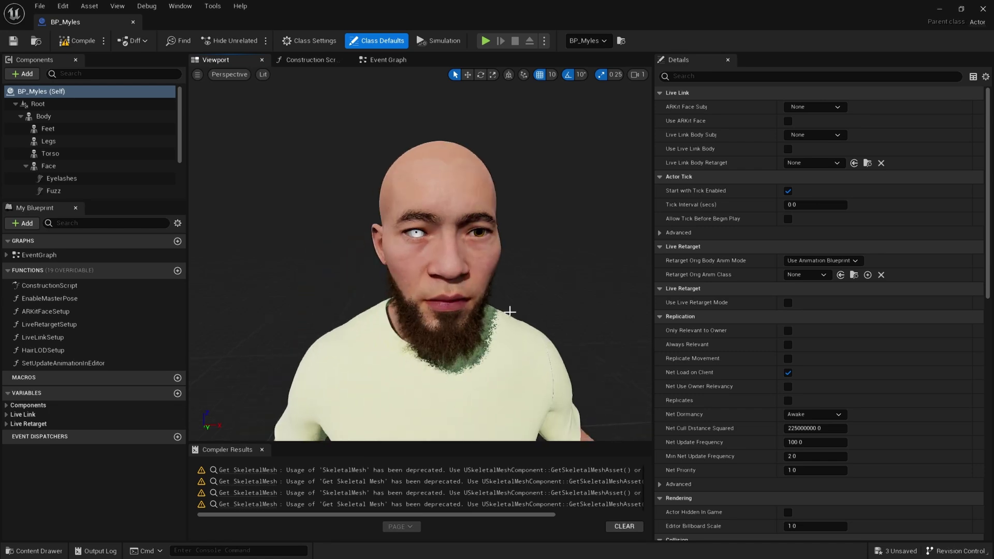
pyautogui.click(456, 201)
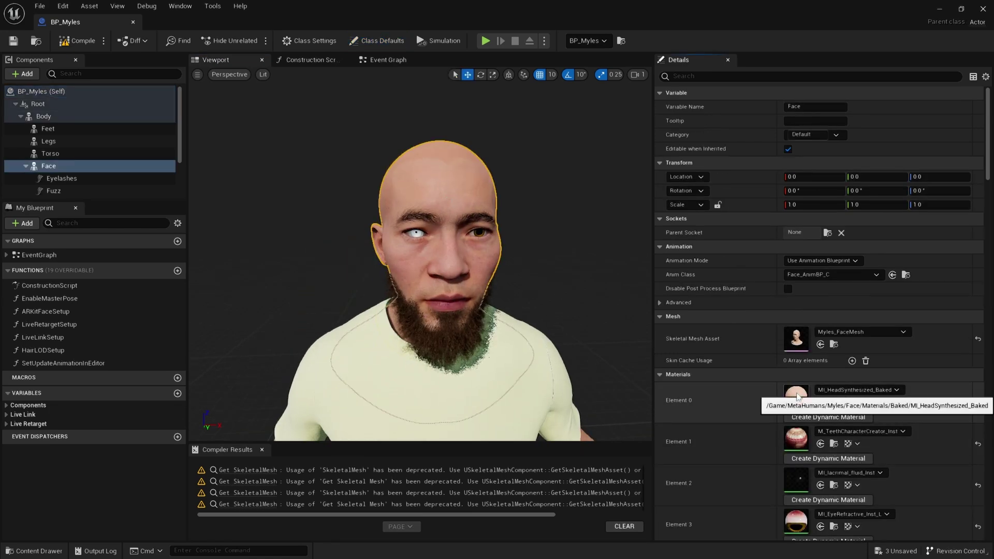
pyautogui.doubleClick(797, 396)
# Override Animated Albedo and Animated Normals in the head material instance, turn both off and save it.
pyautogui.scroll(-5, 172, 343)
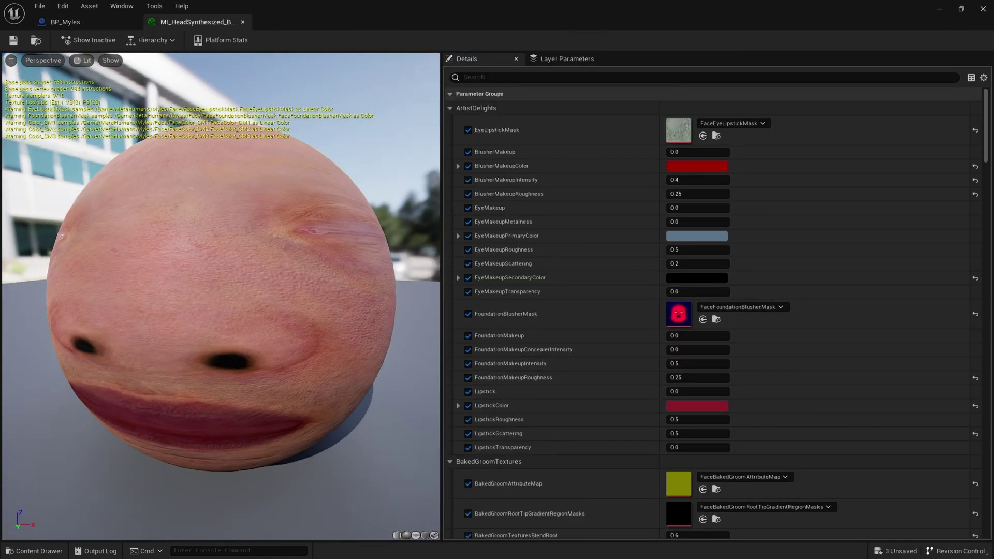
pyautogui.scroll(-5, 593, 259)
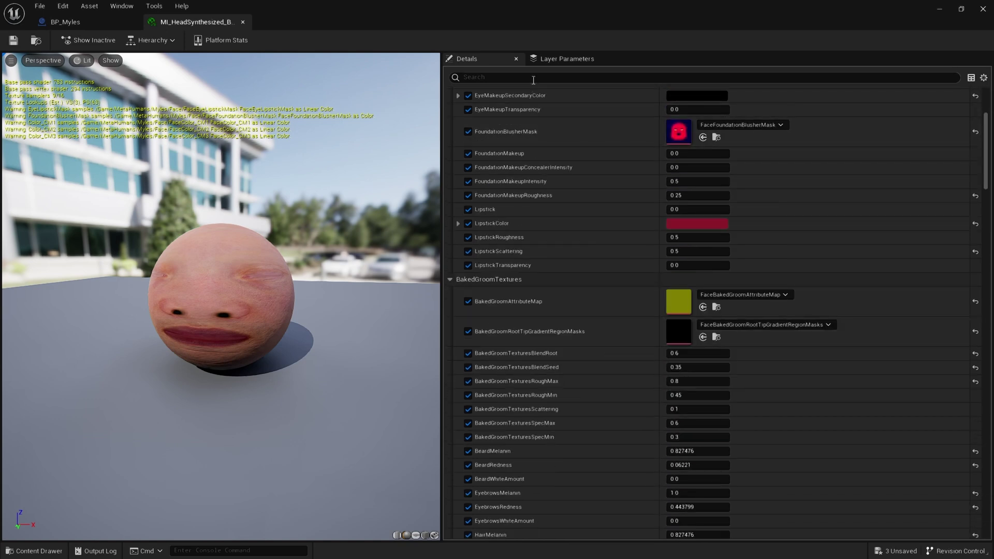
pyautogui.click(533, 77)
pyautogui.write('animated')
pyautogui.click(468, 123)
pyautogui.click(468, 136)
pyautogui.click(669, 136)
pyautogui.click(670, 122)
pyautogui.click(12, 40)
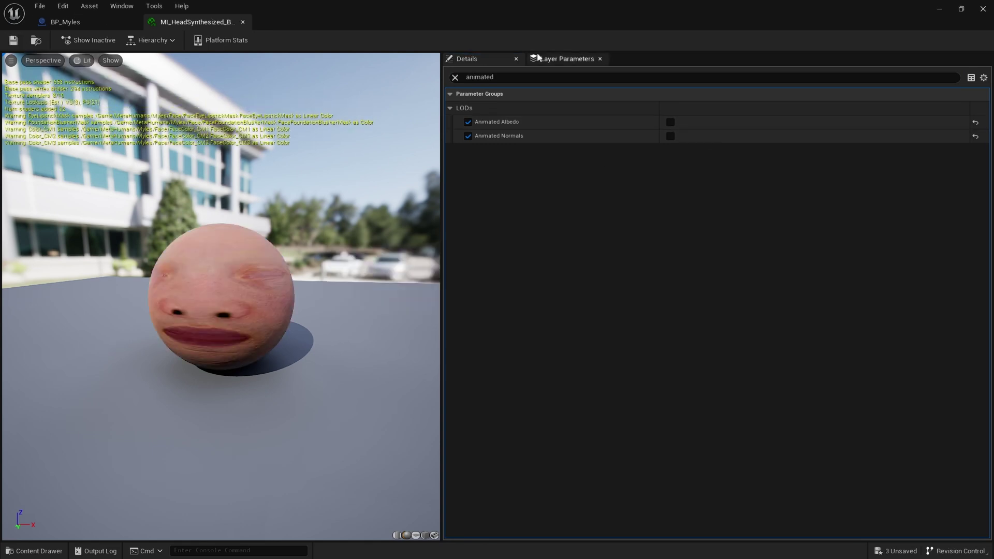
# Assign the imported BaseColor texture from the Modified folder to the Color_MAIN parameter.
pyautogui.click(454, 77)
pyautogui.scroll(-1, 578, 284)
pyautogui.scroll(-20, 576, 281)
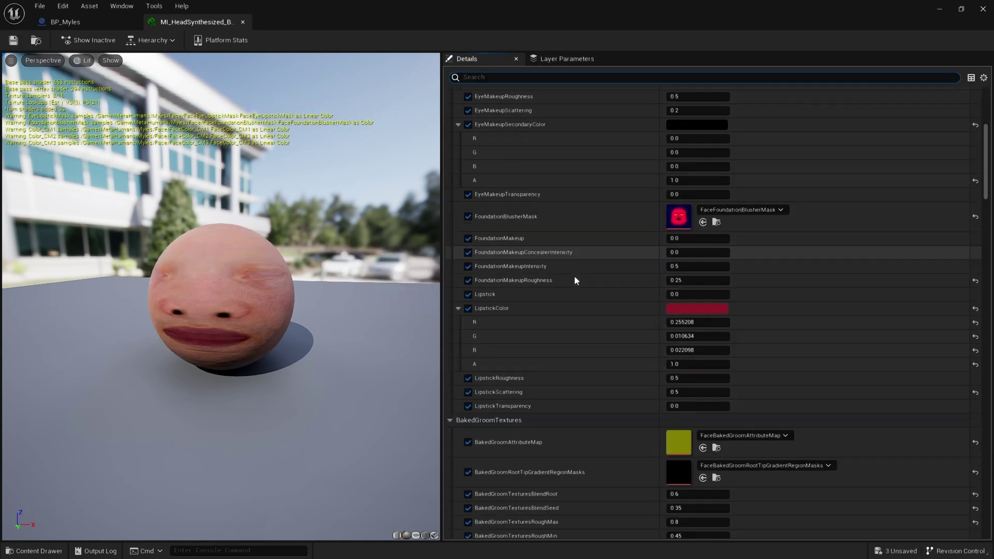
pyautogui.scroll(-1, 576, 272)
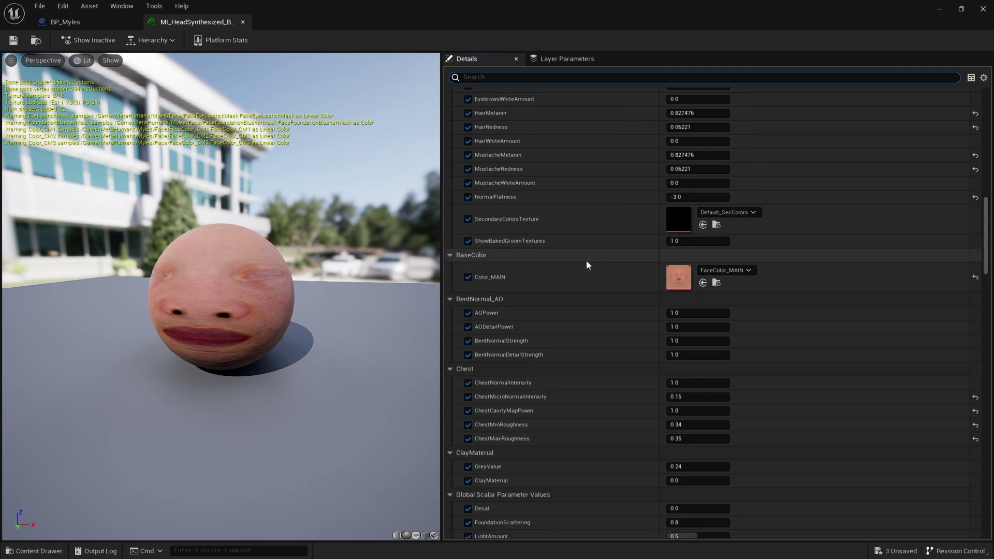
pyautogui.click(47, 552)
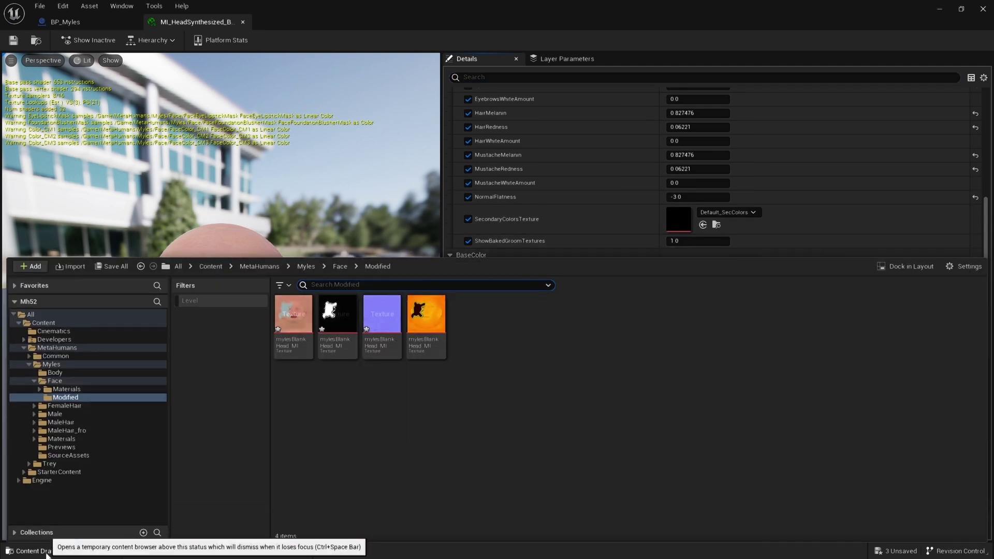
pyautogui.click(293, 313)
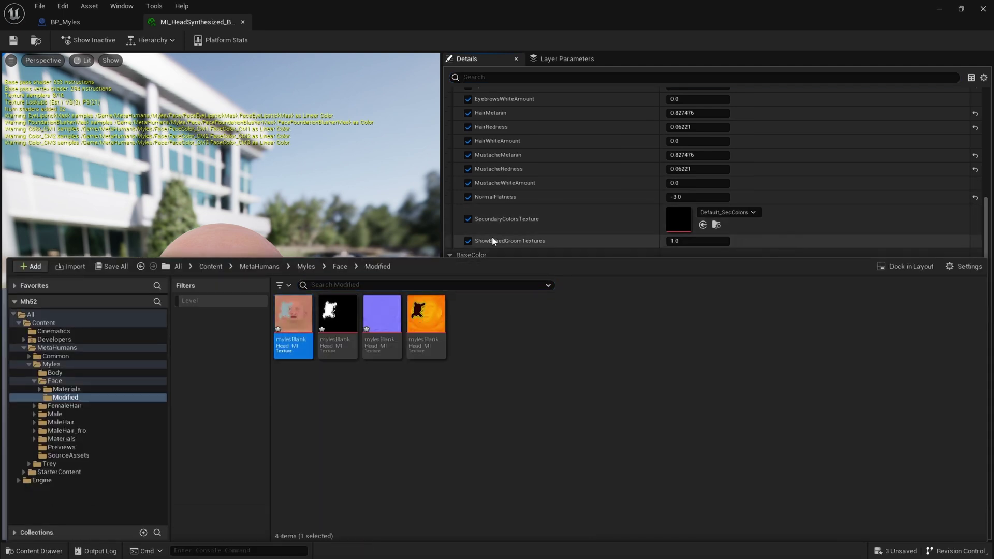
pyautogui.click(428, 218)
pyautogui.click(702, 282)
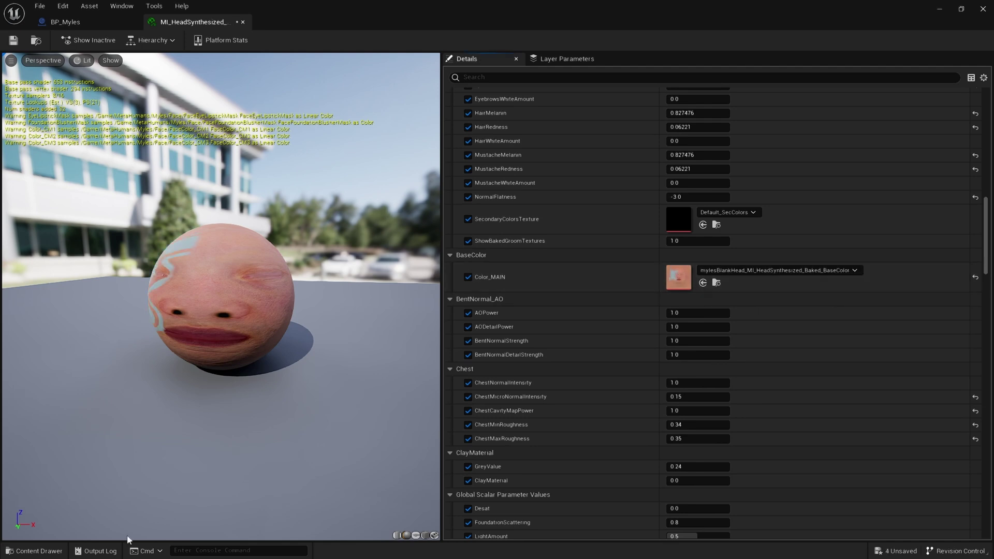
# Assign the imported Normal texture from the Modified folder to the Normal_MAIN parameter.
pyautogui.scroll(-14, 817, 436)
pyautogui.scroll(-15, 821, 436)
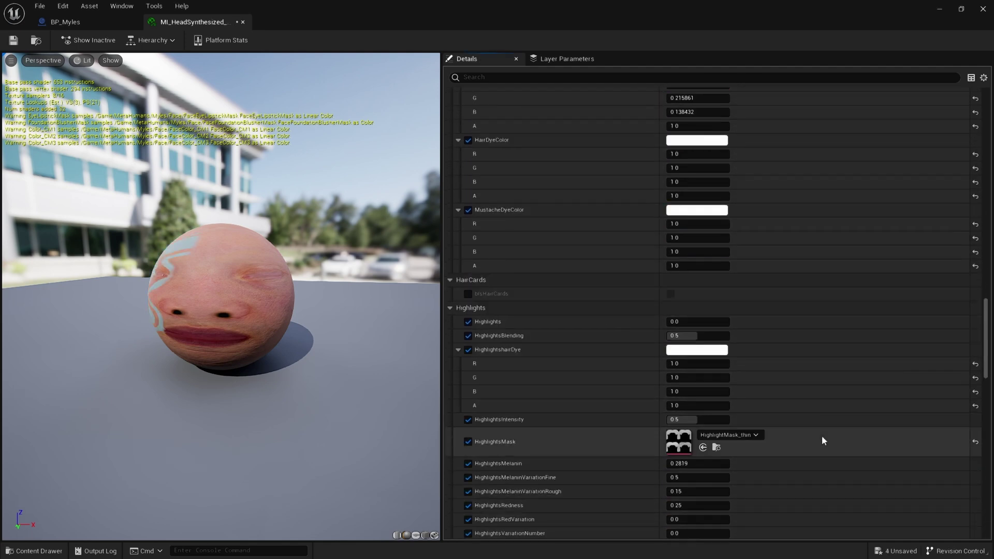
pyautogui.click(25, 550)
pyautogui.click(389, 325)
pyautogui.click(686, 248)
pyautogui.click(706, 256)
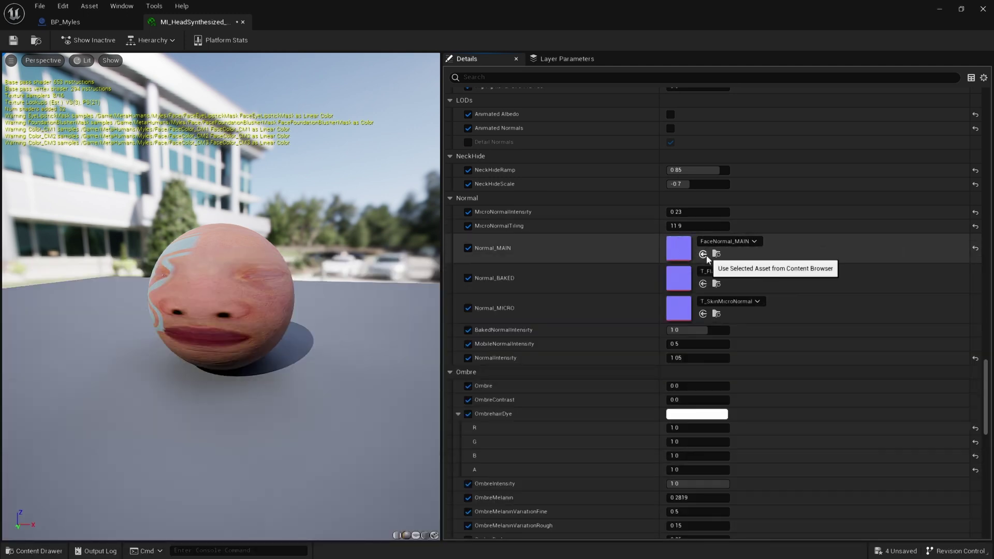
pyautogui.click(703, 253)
# Assign the imported Roughness texture to the Roughness_MAIN parameter and check the painted area on the preview sphere.
pyautogui.scroll(-10, 725, 337)
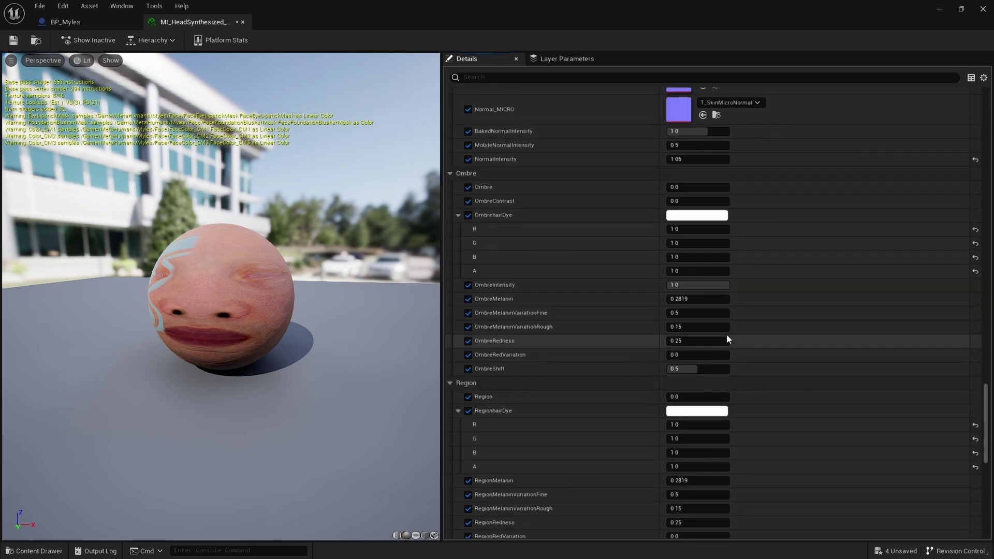
pyautogui.scroll(-4, 725, 336)
pyautogui.click(34, 551)
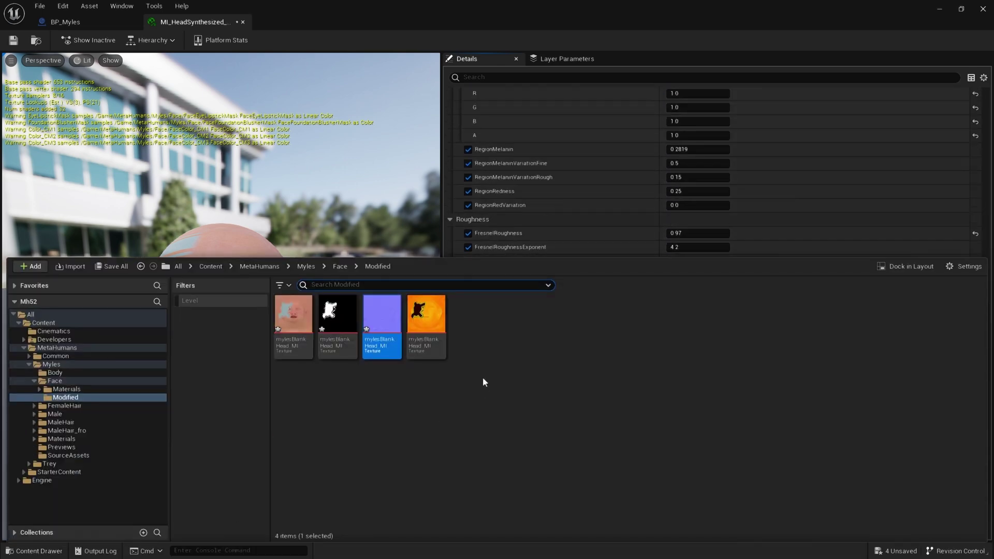
pyautogui.click(796, 222)
pyautogui.moveTo(249, 290); pyautogui.dragTo(414, 284)
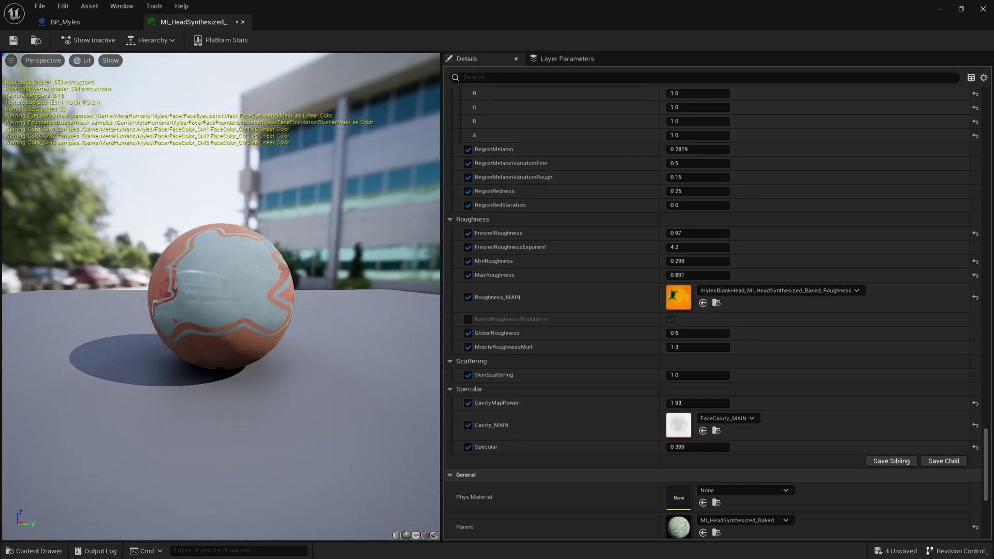
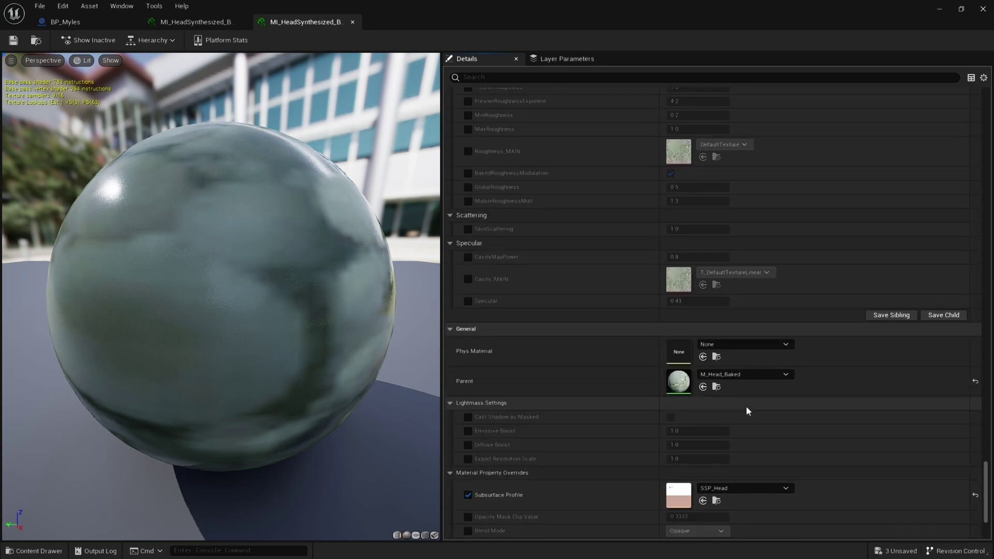
# Open the parent material M_Head_Baked of the baked head instance and find its output node in the graph.
pyautogui.doubleClick(675, 381)
pyautogui.scroll(-7, 691, 209)
pyautogui.scroll(7, 691, 213)
pyautogui.moveTo(691, 227); pyautogui.dragTo(876, 204, button='right')
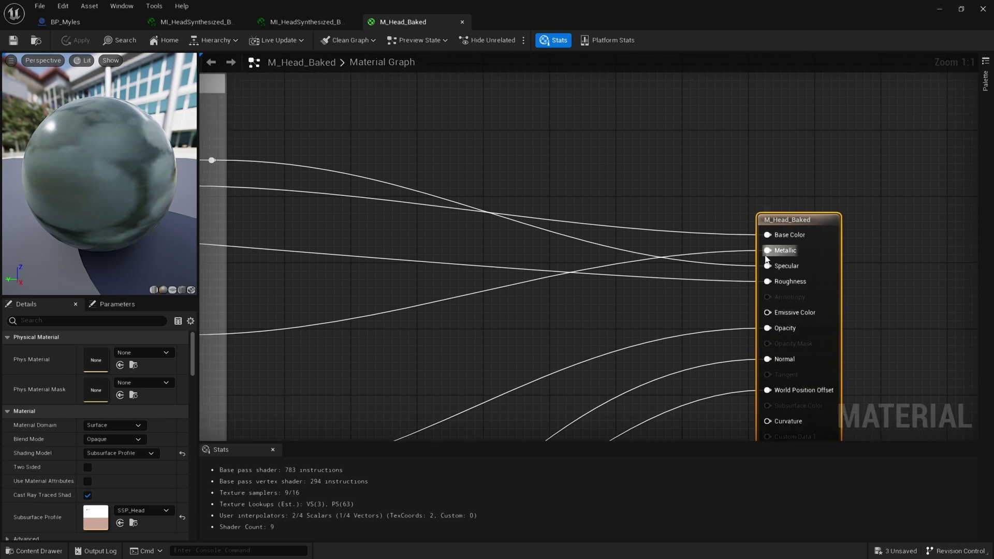
# Add a Lerp node above the M_Head_Baked output node and move the existing Metallic connection to its A input.
pyautogui.rightClick(574, 125)
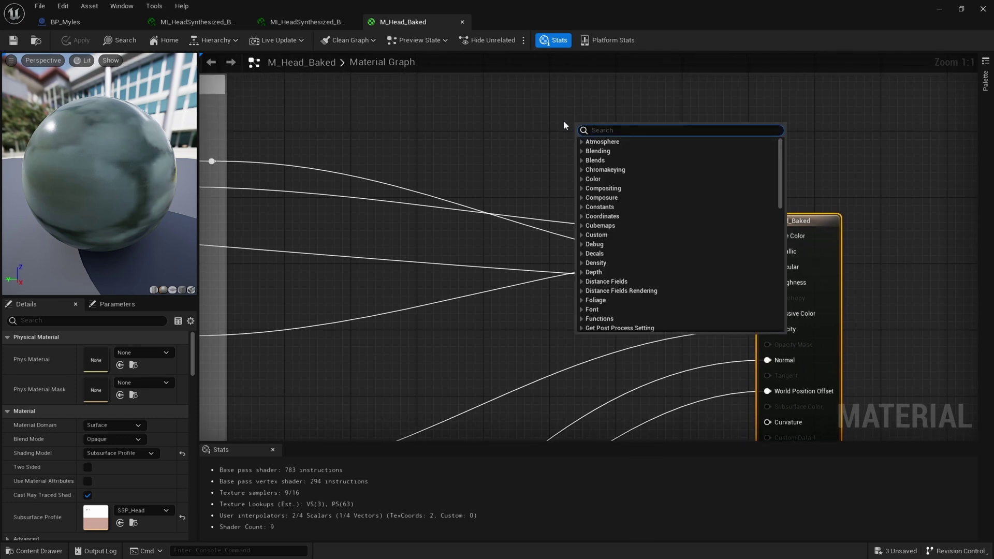
pyautogui.write('lerp')
pyautogui.click(615, 187)
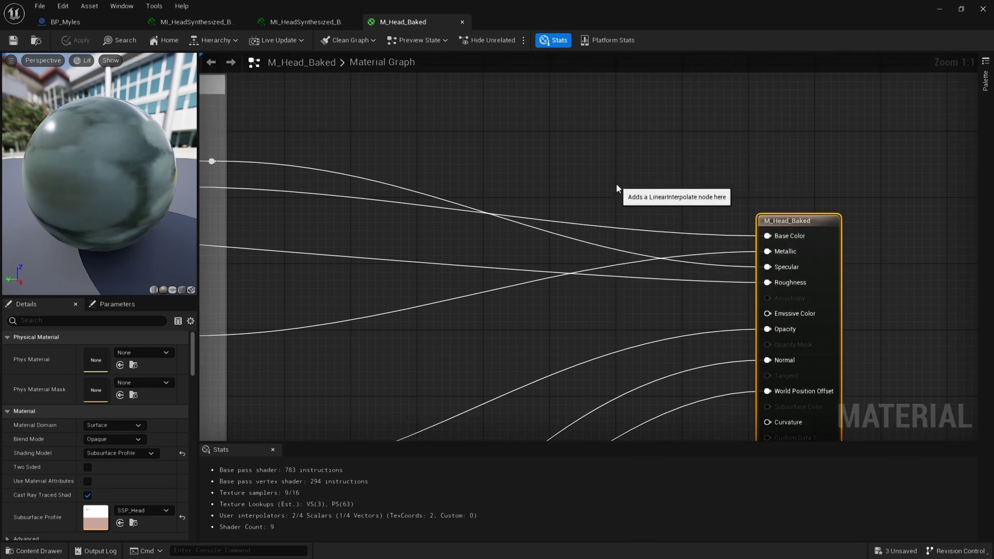
pyautogui.moveTo(616, 184); pyautogui.dragTo(676, 223)
pyautogui.keyDown('ctrl'); pyautogui.moveTo(766, 252); pyautogui.dragTo(729, 118); pyautogui.keyUp('ctrl')
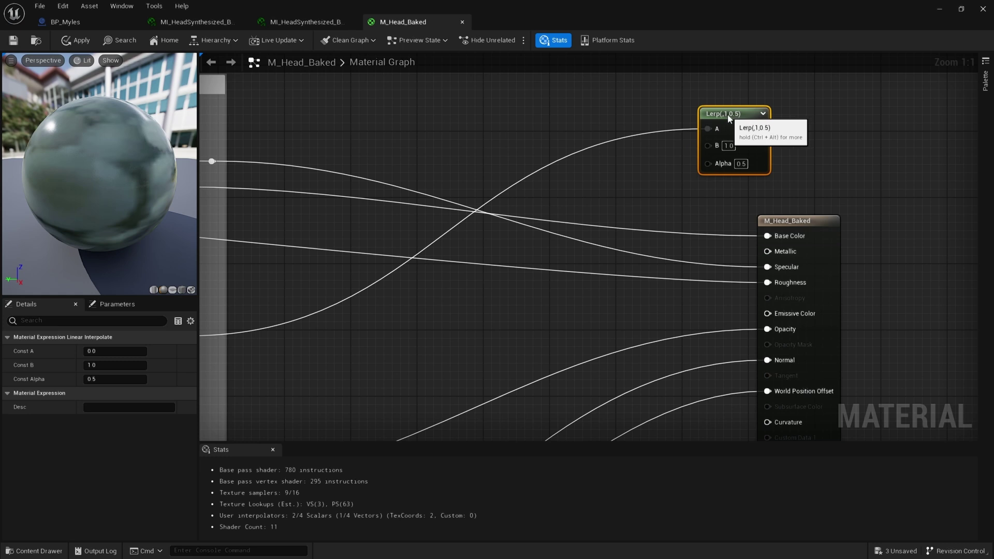
# Add a TextureSampleParameter2D named Metalic Texture beside the Lerp node and connect its RGB output to B.
pyautogui.rightClick(603, 173)
pyautogui.write('texture para')
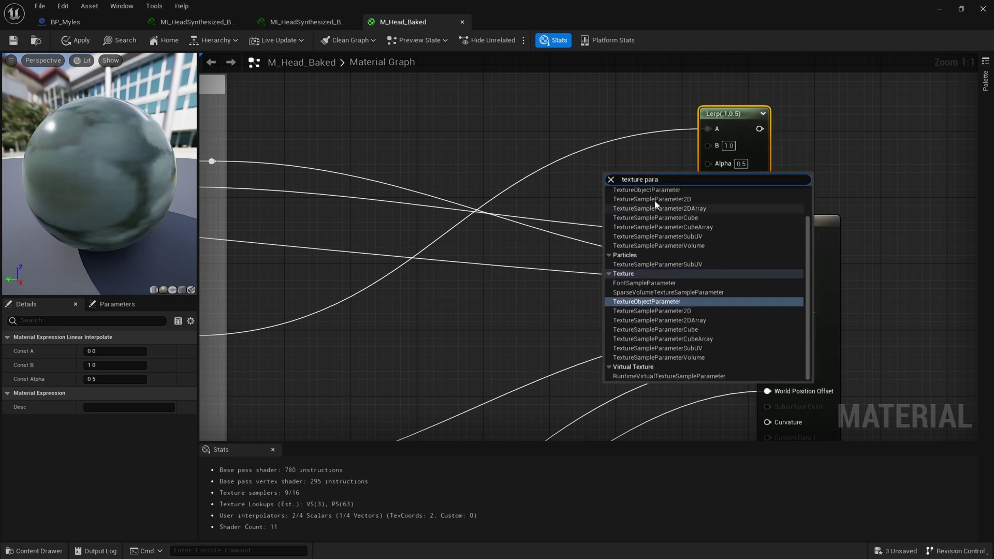
pyautogui.click(696, 310)
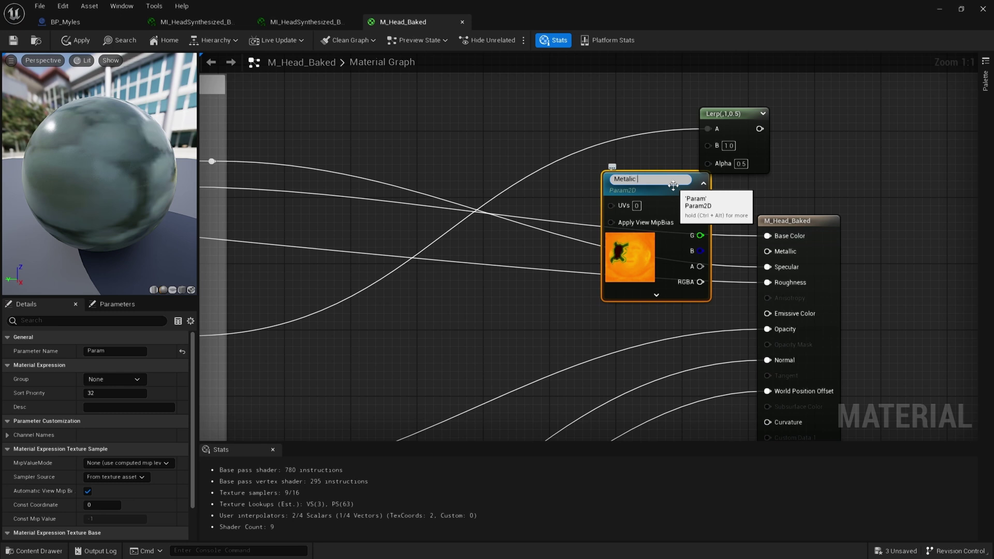
pyautogui.moveTo(672, 184); pyautogui.dragTo(713, 147)
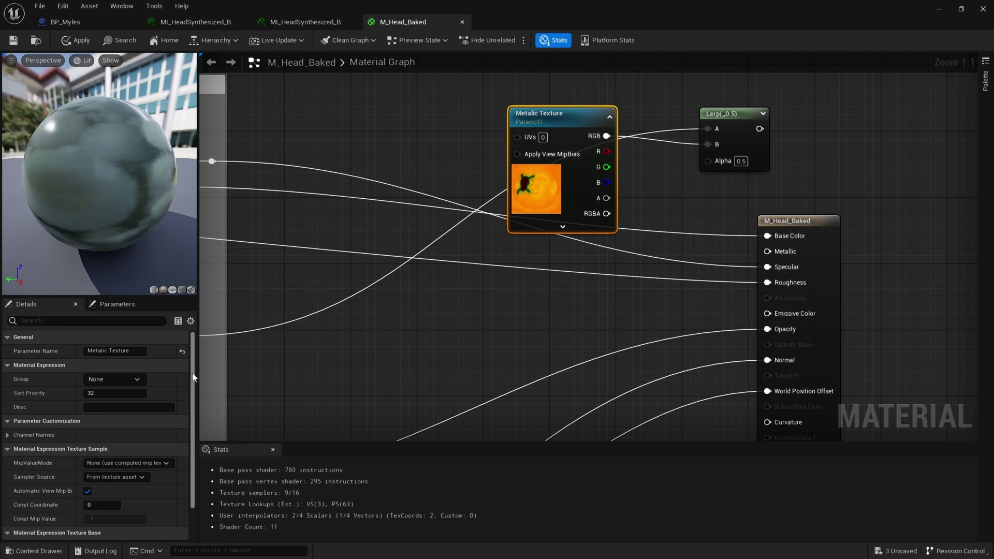
# Assign the imported black-and-white metallic texture from the Modified folder to the Metalic Texture parameter.
pyautogui.moveTo(192, 380); pyautogui.dragTo(193, 462)
pyautogui.click(36, 551)
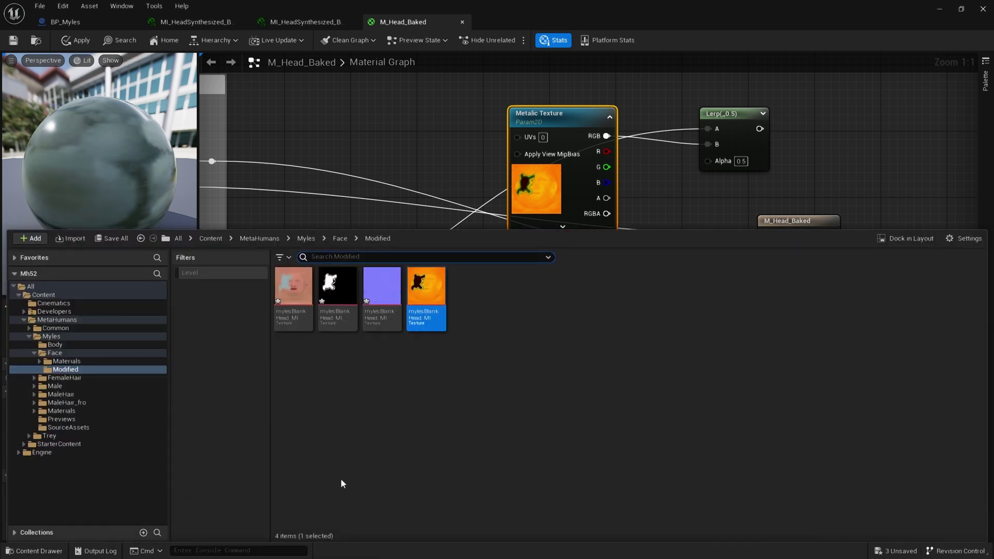
pyautogui.click(336, 283)
pyautogui.click(349, 218)
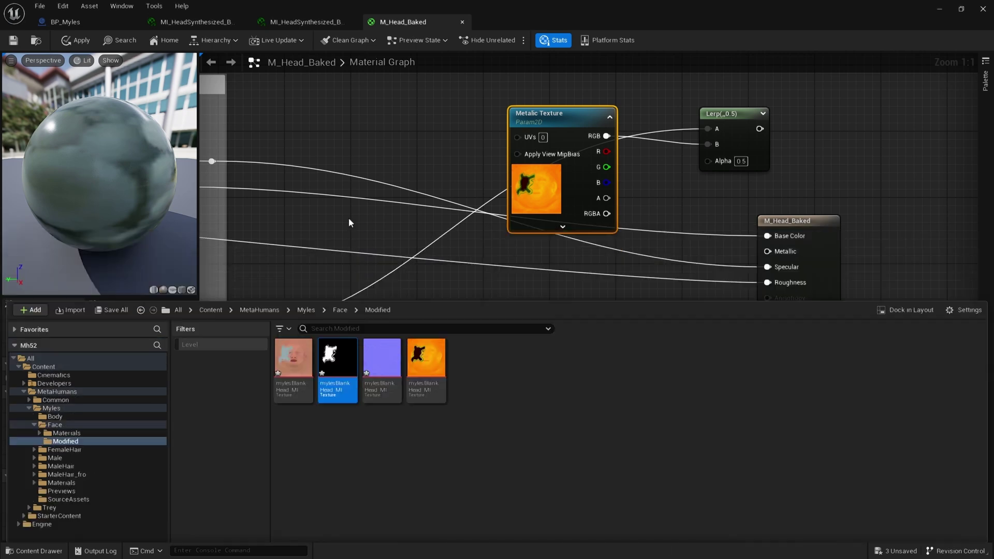
pyautogui.click(533, 191)
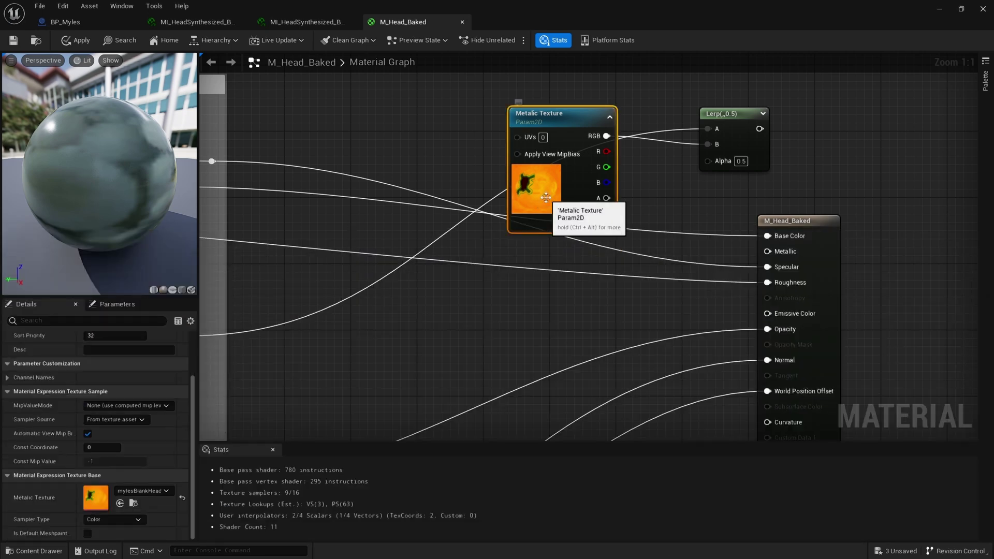
pyautogui.click(120, 503)
# Connect the Lerp output to the Metallic input of M_Head_Baked and save the material.
pyautogui.moveTo(759, 129); pyautogui.dragTo(767, 251)
pyautogui.hotkey('ctrl', 's')
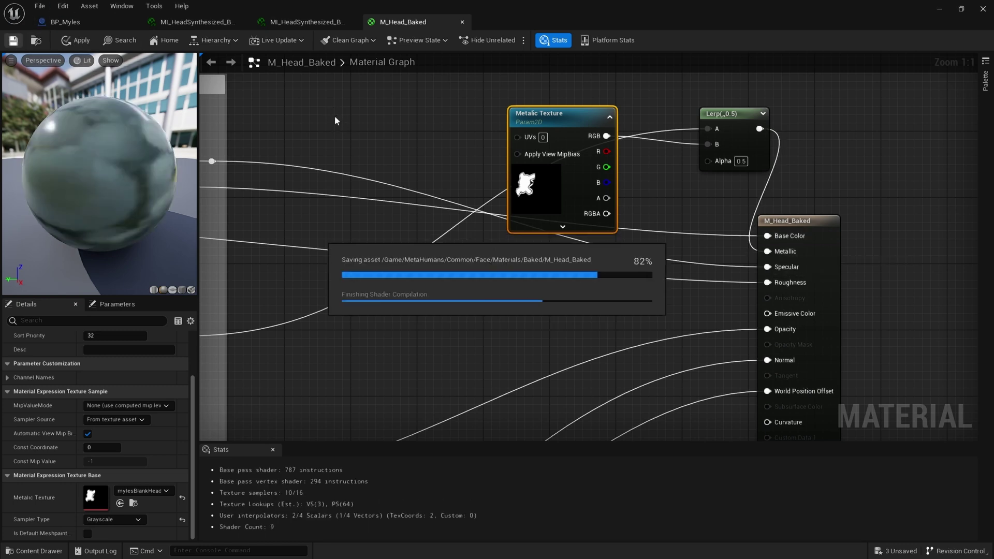
# In the Myles head material instance, filter the parameters by "roughne" and raise MinRoughness to about 5.81.
pyautogui.click(300, 23)
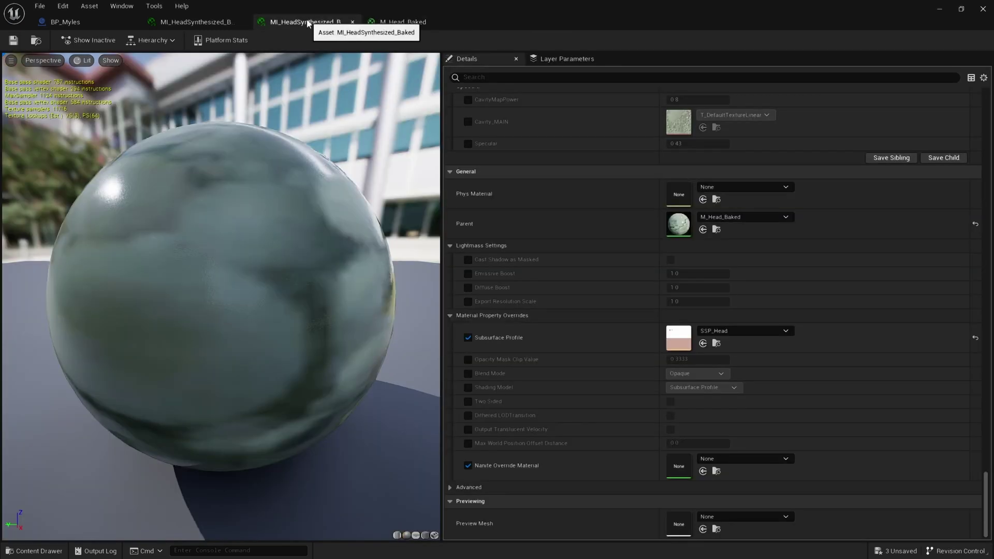
pyautogui.click(180, 26)
pyautogui.moveTo(210, 329); pyautogui.dragTo(396, 329)
pyautogui.scroll(5, 211, 329)
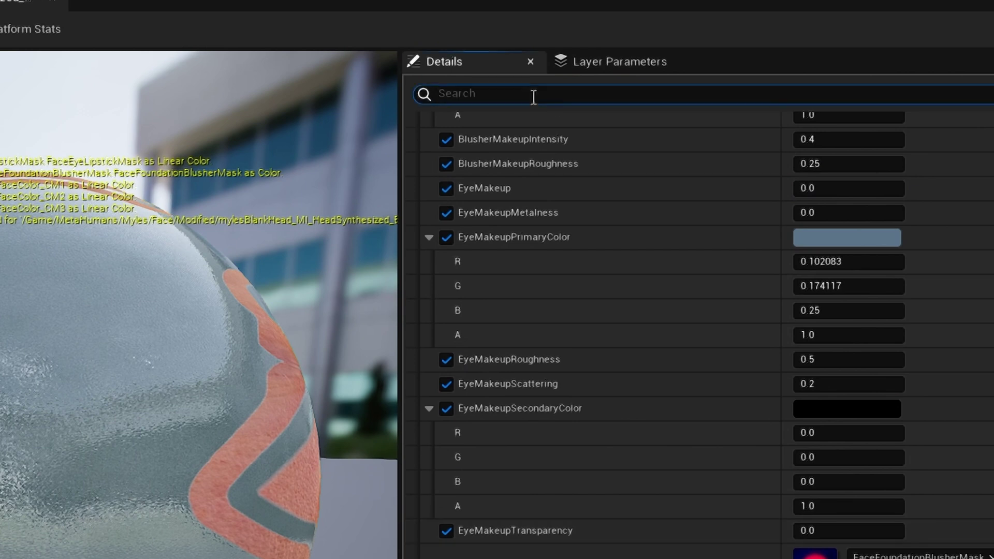
pyautogui.write('rou')
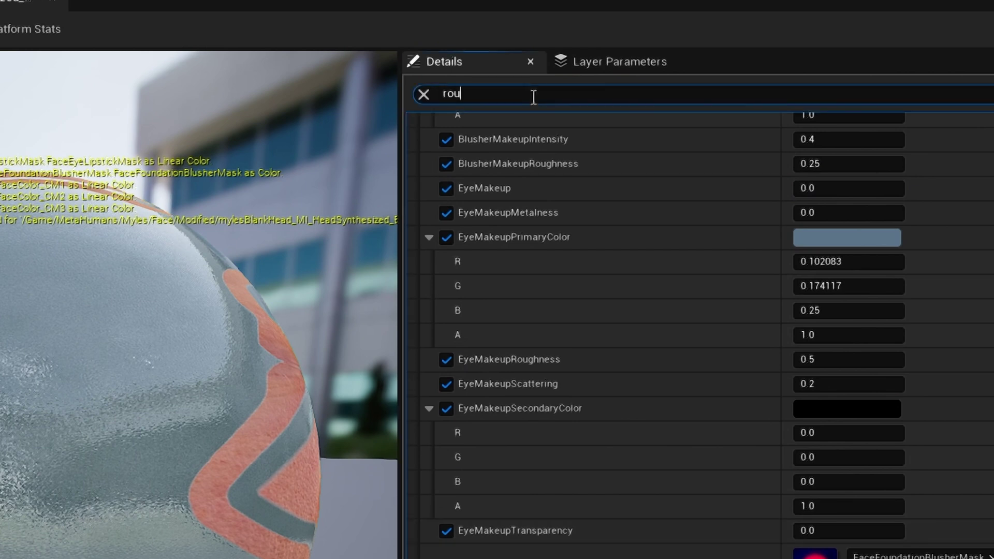
pyautogui.write('ghne')
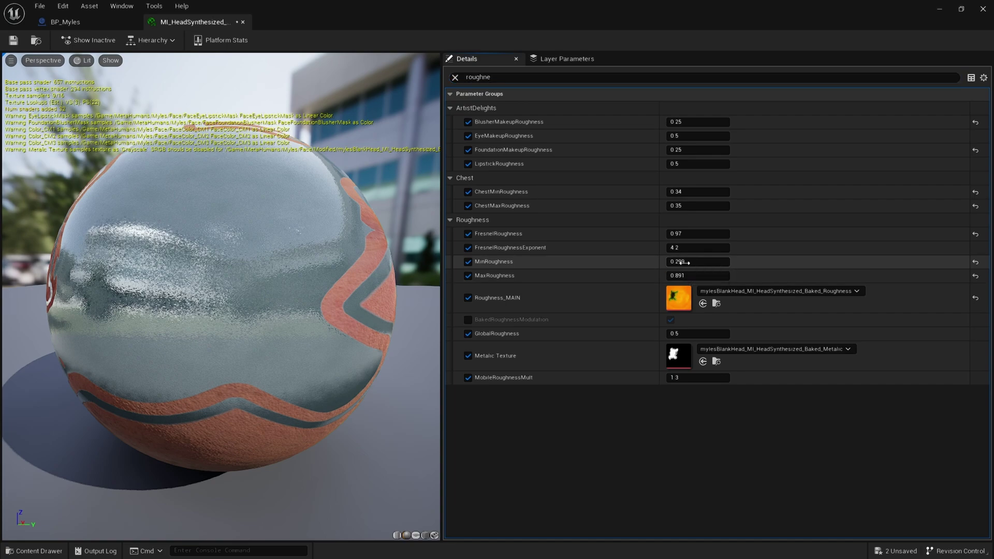
pyautogui.moveTo(697, 262); pyautogui.dragTo(735, 262)
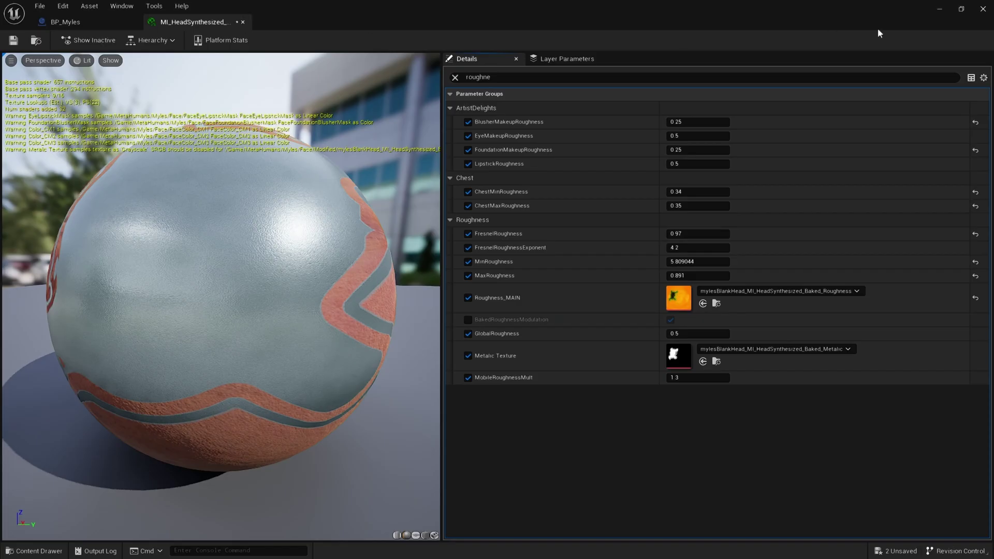
pyautogui.click(962, 9)
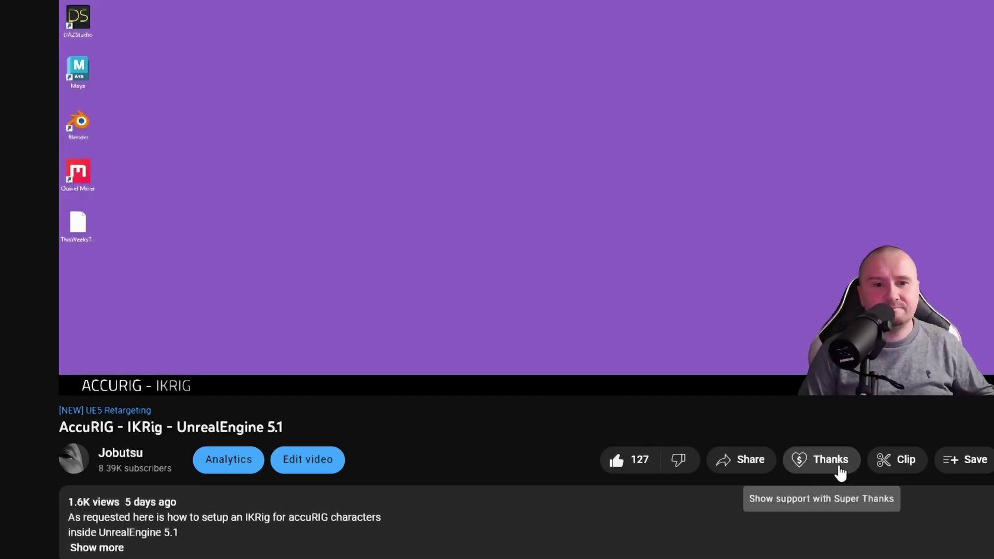
pyautogui.click(840, 472)
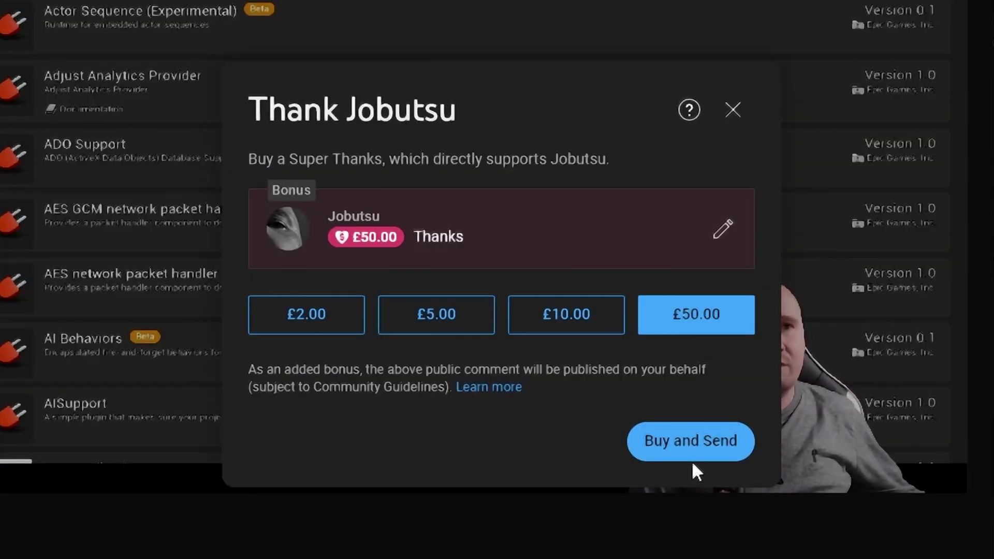